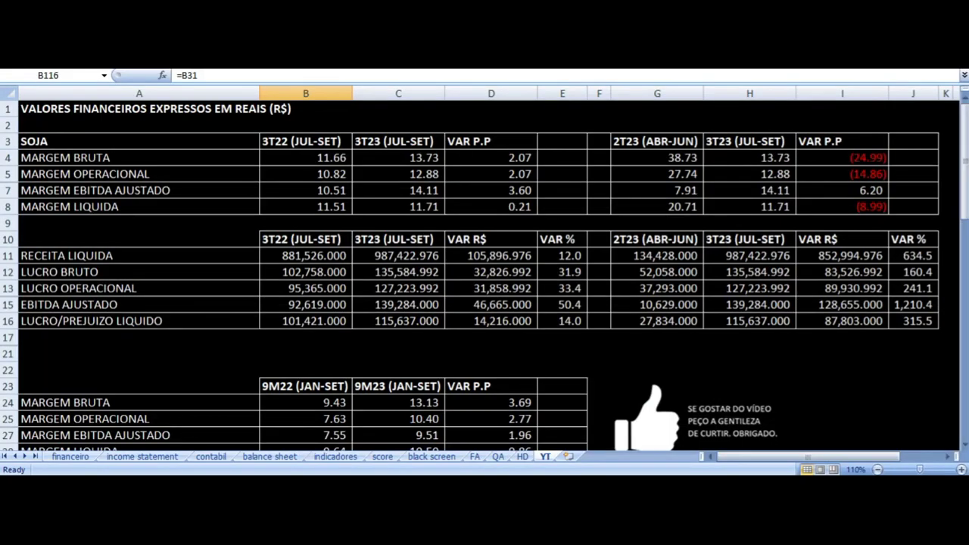
Survey the 3T22, 2T23 and 3T23 quarterly blocks, the 9M22 versus 9M23 comparison, and the costs and expenses table.
{"action": "left_click_drag", "start_coordinate": [563, 144], "coordinate": [318, 319]}
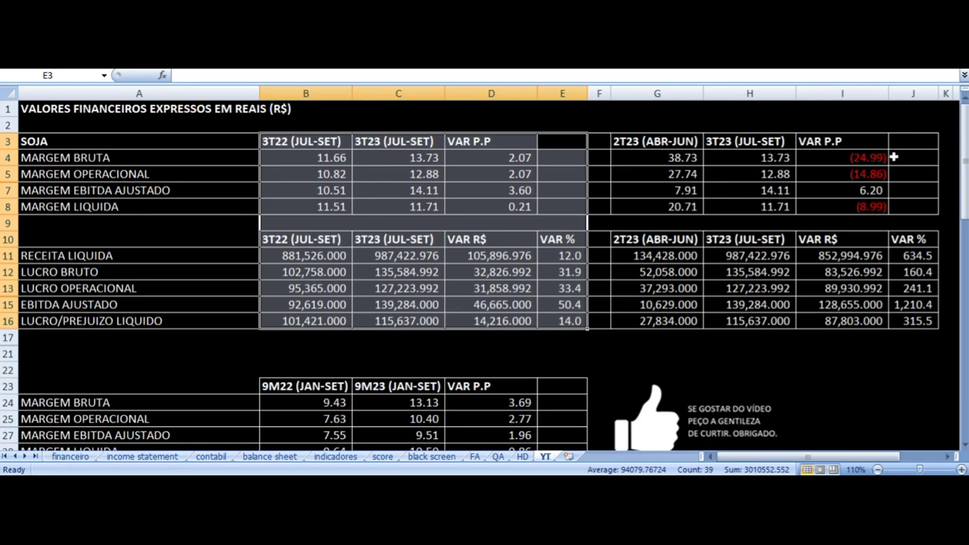
{"action": "left_click_drag", "start_coordinate": [898, 147], "coordinate": [649, 320]}
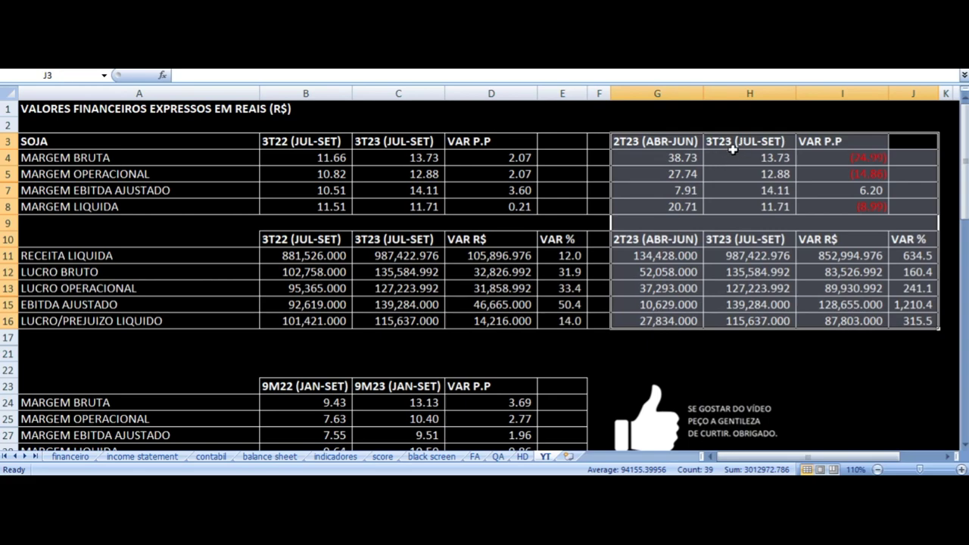
{"action": "scroll", "coordinate": [359, 257], "scroll_direction": "down", "scroll_amount": 3}
{"action": "scroll", "coordinate": [359, 258], "scroll_direction": "down", "scroll_amount": 1}
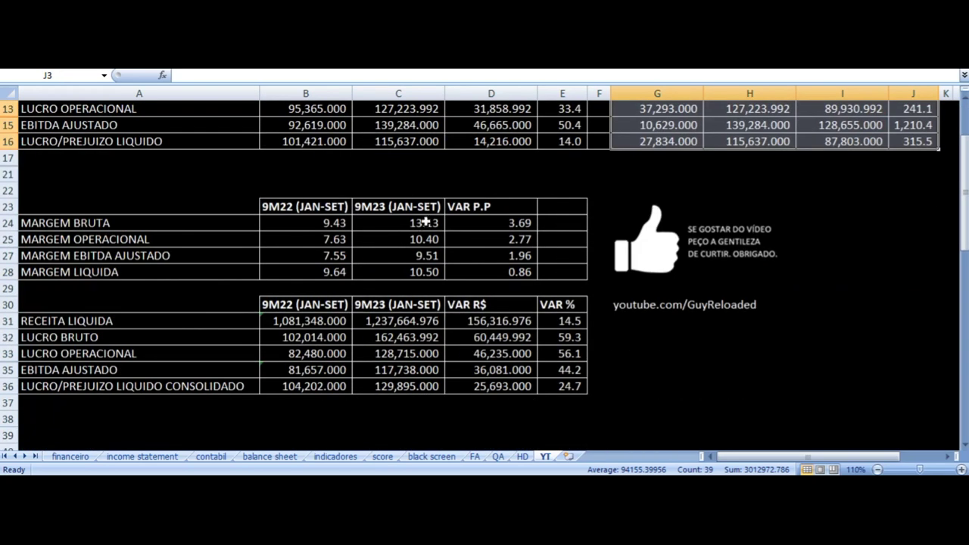
{"action": "left_click_drag", "start_coordinate": [447, 209], "coordinate": [318, 381]}
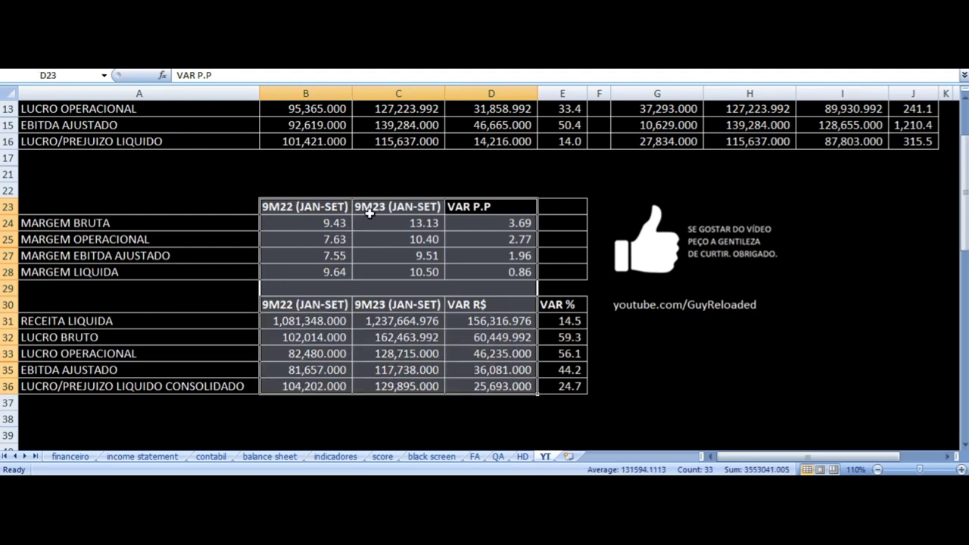
{"action": "scroll", "coordinate": [310, 219], "scroll_direction": "down", "scroll_amount": 15}
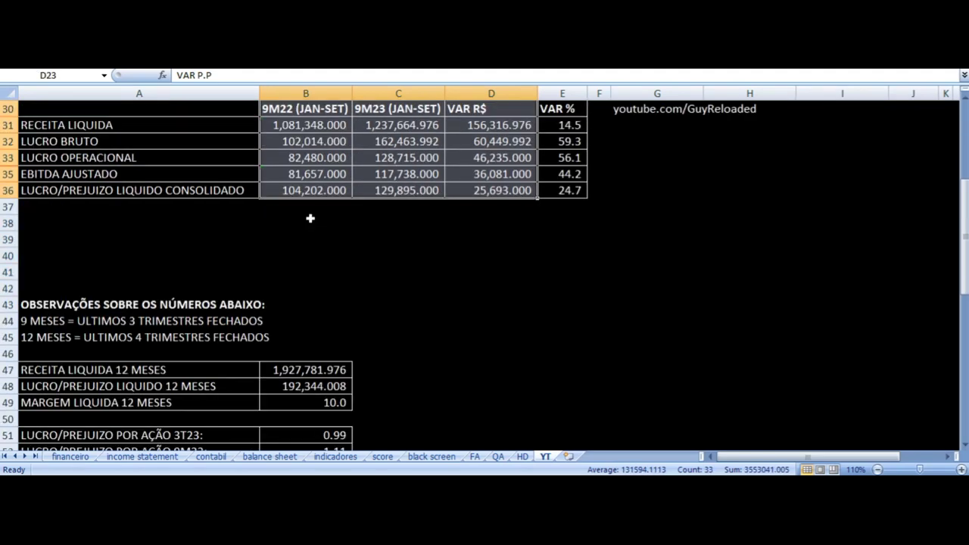
{"action": "scroll", "coordinate": [440, 240], "scroll_direction": "down", "scroll_amount": 5}
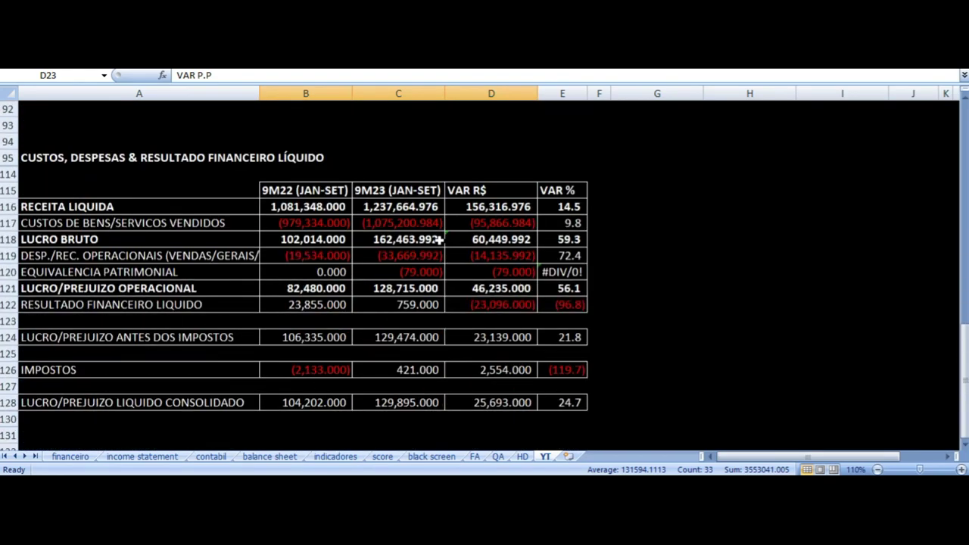
{"action": "scroll", "coordinate": [439, 240], "scroll_direction": "up", "scroll_amount": 20}
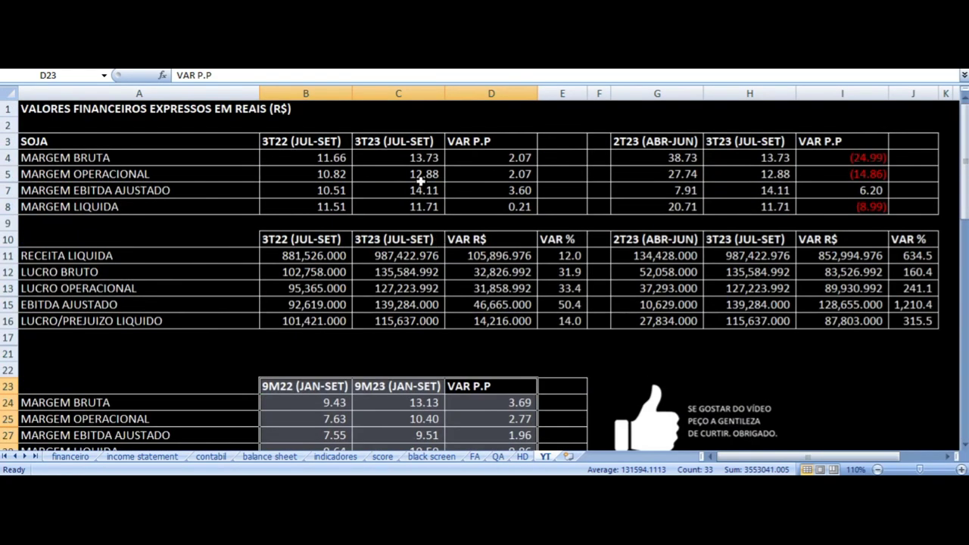
Examine the percentage-point changes between 3T22 and 3T23 for the gross, operating, adjusted EBITDA and net margins.
{"action": "left_click", "coordinate": [493, 161]}
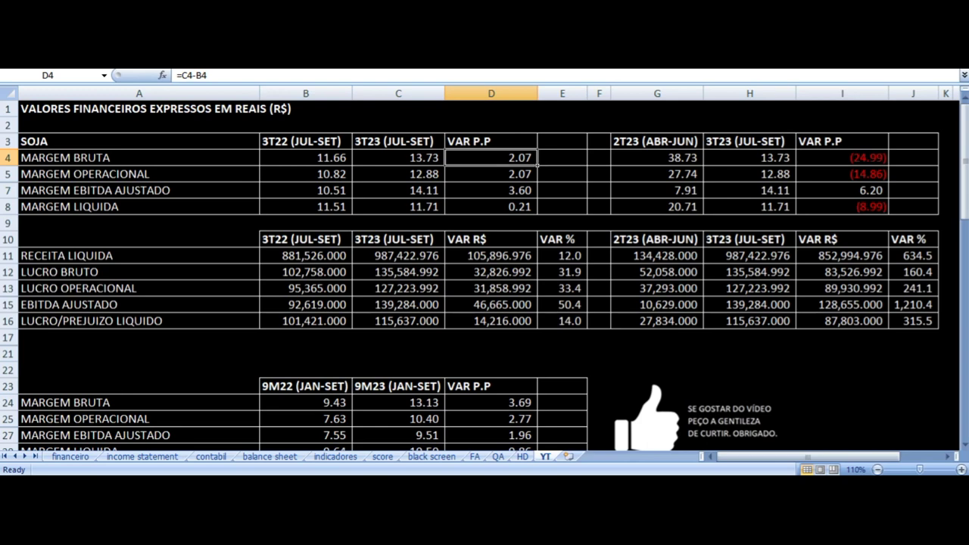
{"action": "key", "text": "Up"}
{"action": "key", "text": "Down"}
{"action": "key", "text": "Down"}
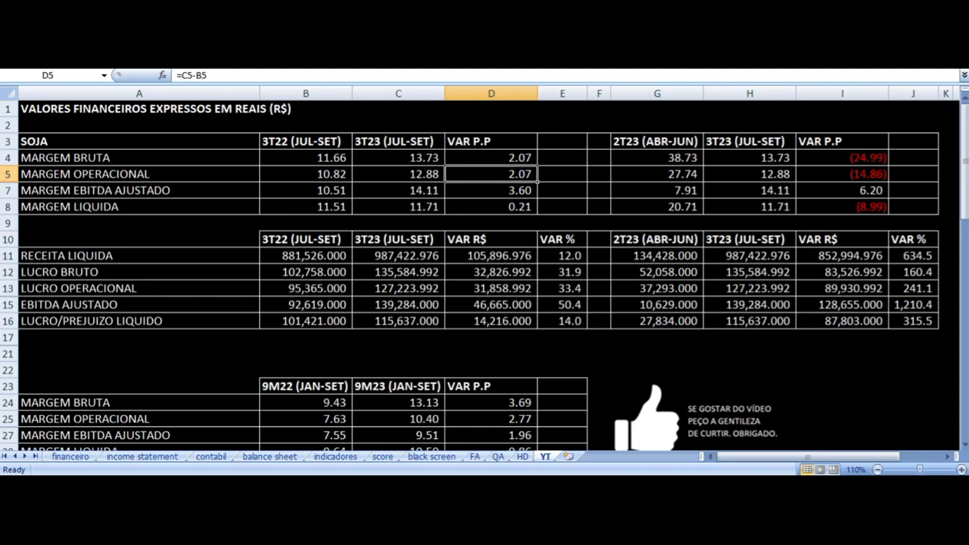
{"action": "left_click", "coordinate": [491, 190]}
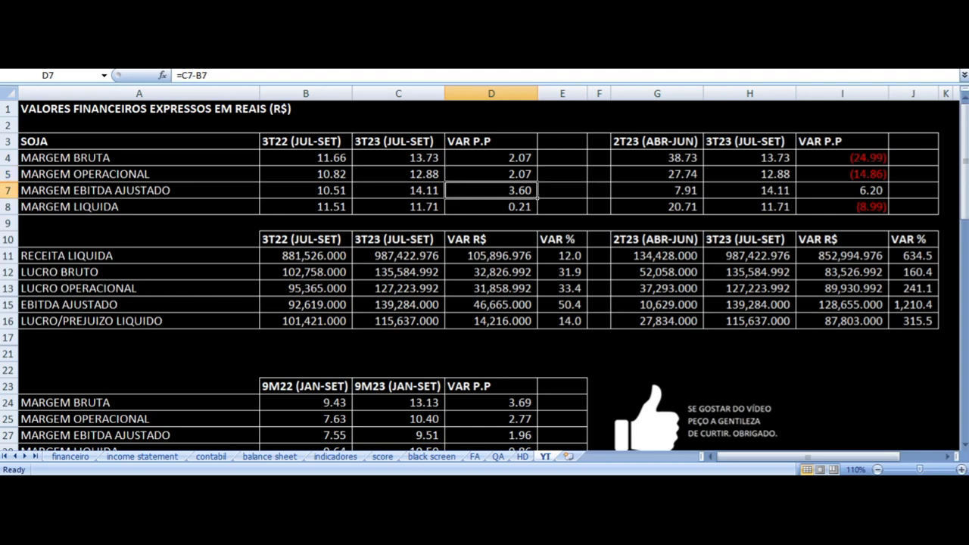
{"action": "left_click", "coordinate": [492, 206]}
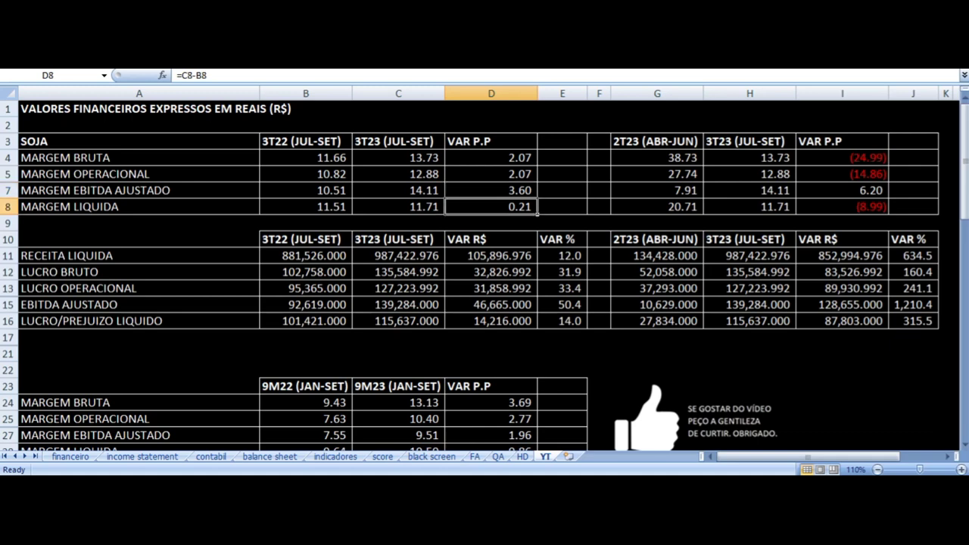
Examine the RECEITA LIQUIDA row for 3T22 and 3T23, including its change in R$ and in percent.
{"action": "left_click", "coordinate": [491, 255]}
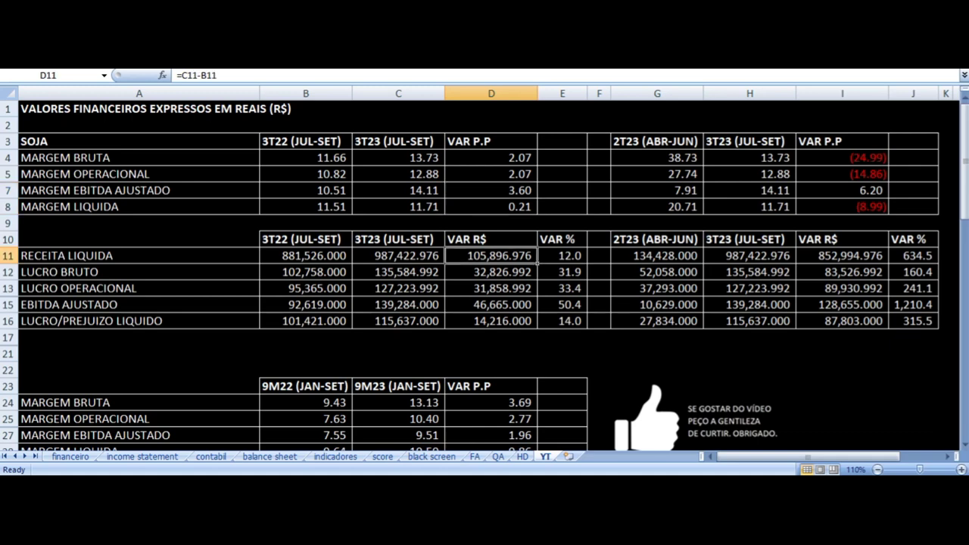
{"action": "left_click", "coordinate": [398, 255]}
{"action": "left_click", "coordinate": [139, 255]}
{"action": "left_click", "coordinate": [306, 255]}
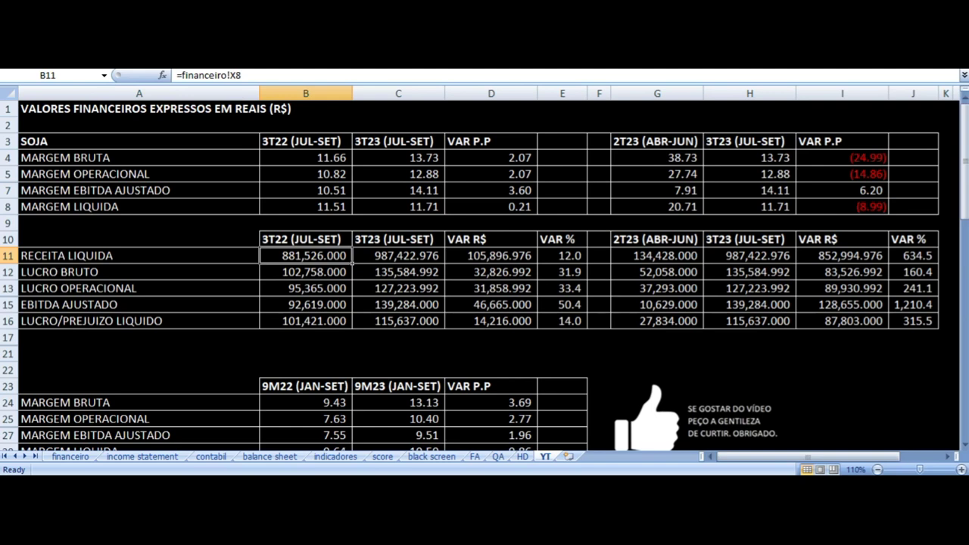
{"action": "left_click", "coordinate": [399, 255]}
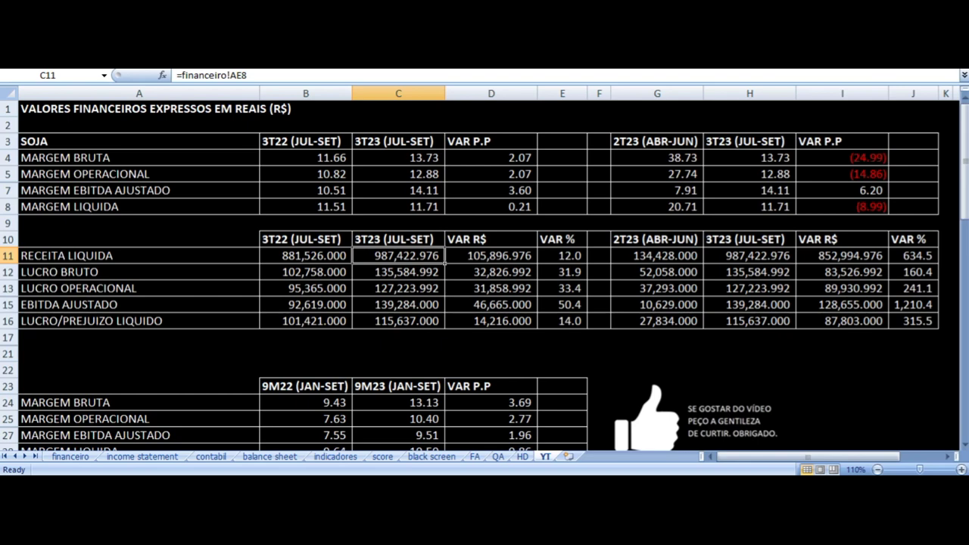
{"action": "left_click", "coordinate": [492, 255]}
{"action": "left_click", "coordinate": [563, 255]}
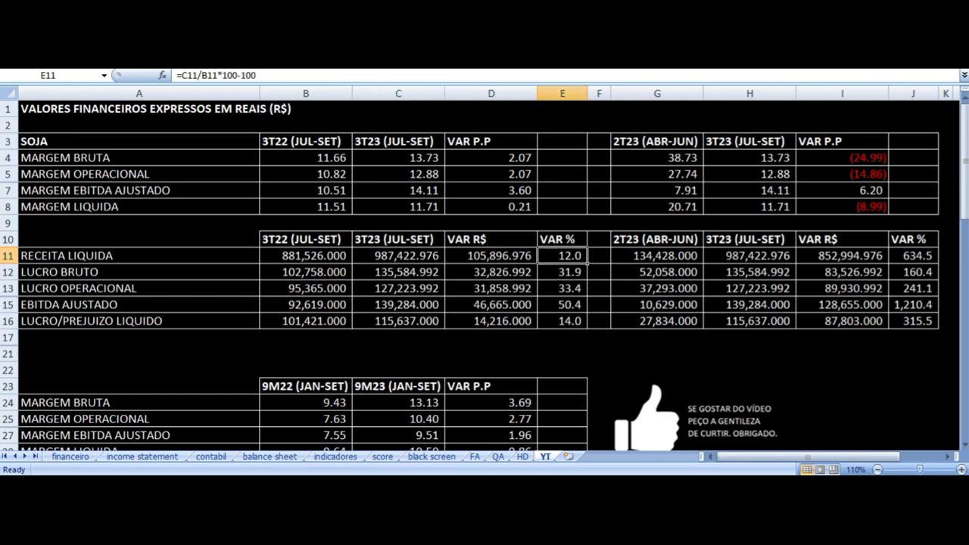
Check the 3T22-to-3T23 percentage changes for LUCRO BRUTO, LUCRO OPERACIONAL and EBITDA AJUSTADO.
{"action": "left_click", "coordinate": [563, 271]}
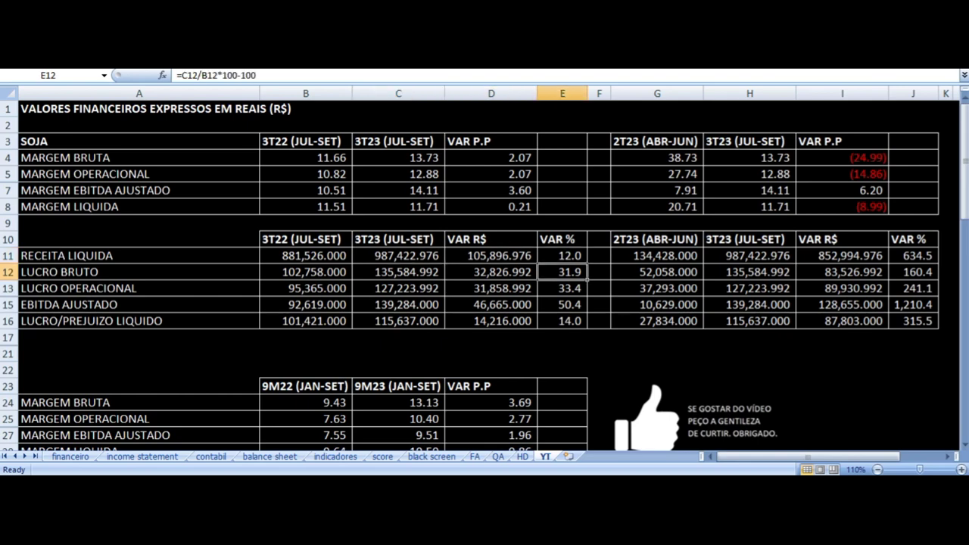
{"action": "left_click", "coordinate": [563, 288]}
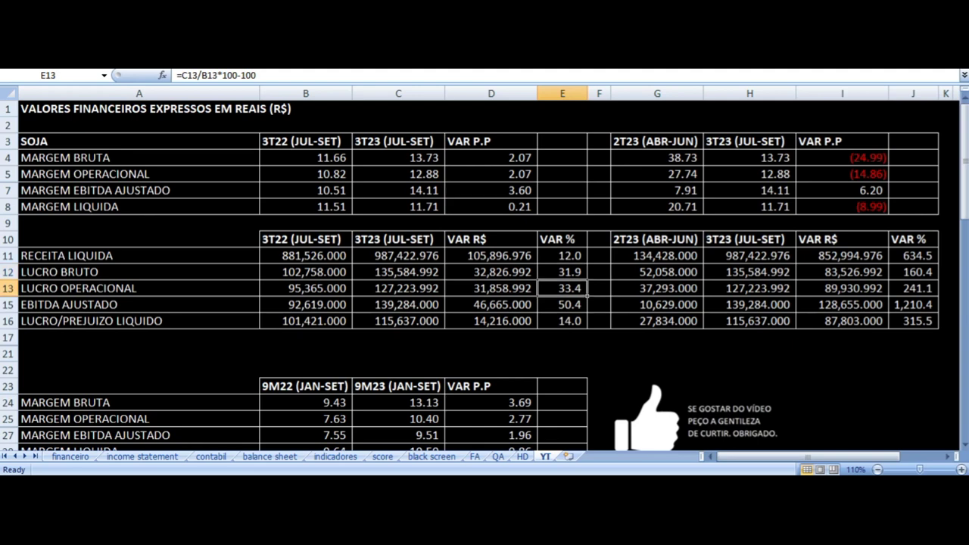
{"action": "left_click", "coordinate": [563, 304]}
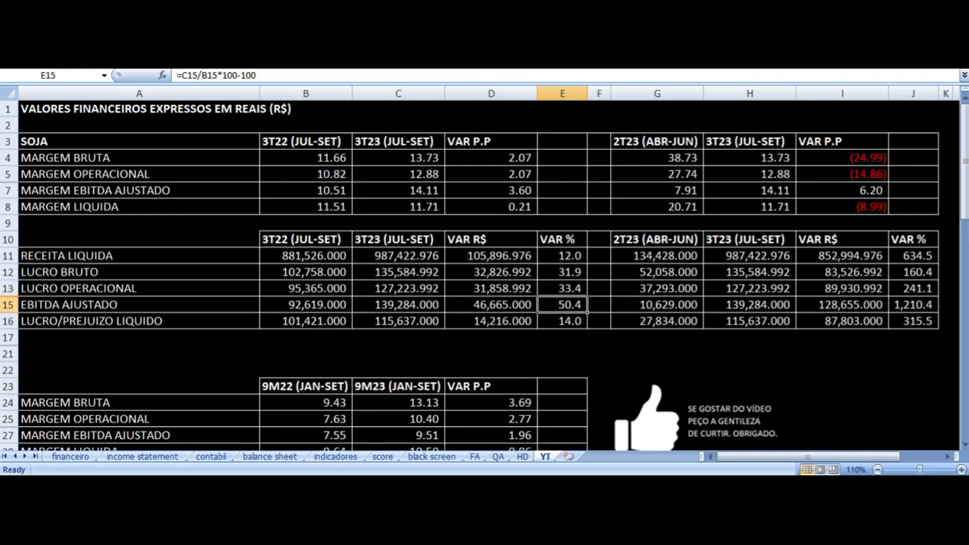
Examine LUCRO/PREJUIZO LIQUIDO across 3T22, 3T23 and its variations, then highlight the whole 3T22 versus 3T23 block, B3:E16.
{"action": "key", "text": "Down"}
{"action": "key", "text": "Left"}
{"action": "key", "text": "Left"}
{"action": "key", "text": "Left"}
{"action": "key", "text": "Left"}
{"action": "key", "text": "Right"}
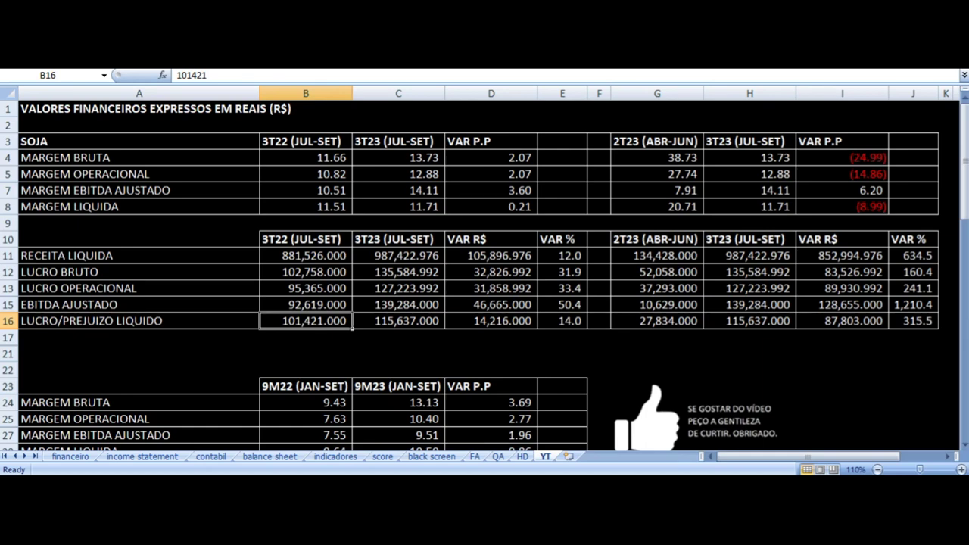
{"action": "key", "text": "Right"}
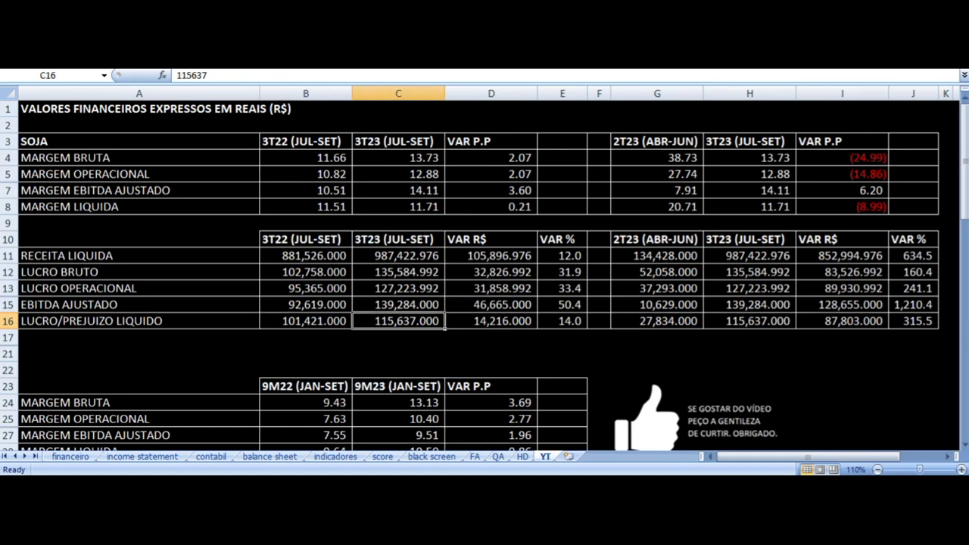
{"action": "key", "text": "Right"}
{"action": "key", "text": "Right"}
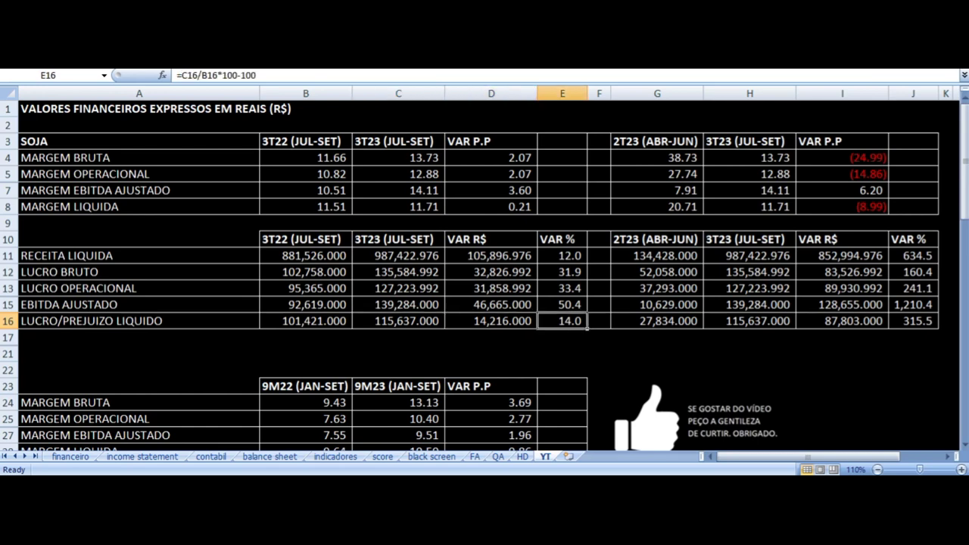
{"action": "left_click_drag", "start_coordinate": [582, 141], "coordinate": [320, 320]}
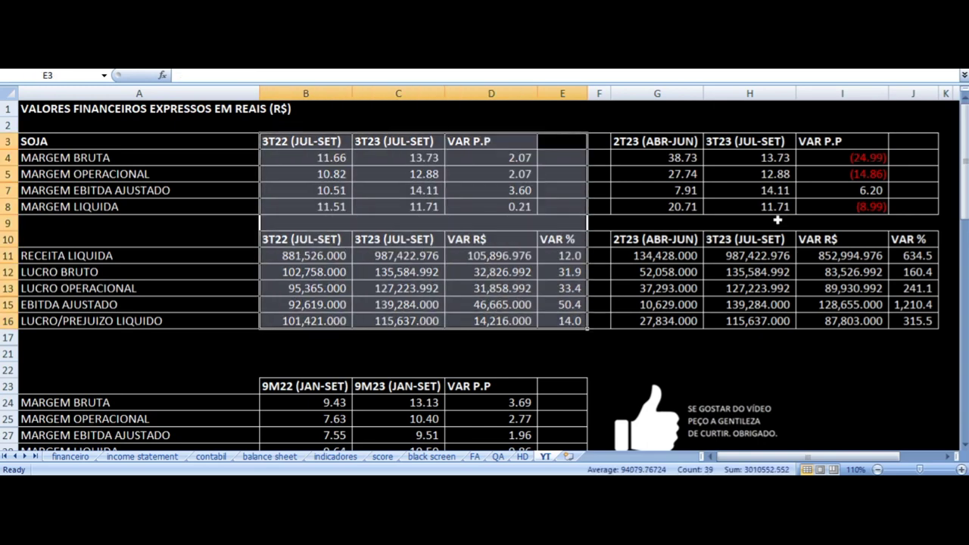
Examine the VAR P.P column comparing 2T23 with 3T23 for the gross, operating, adjusted EBITDA and net margins.
{"action": "left_click", "coordinate": [658, 141]}
{"action": "key", "text": "Down"}
{"action": "key", "text": "Right"}
{"action": "key", "text": "Right"}
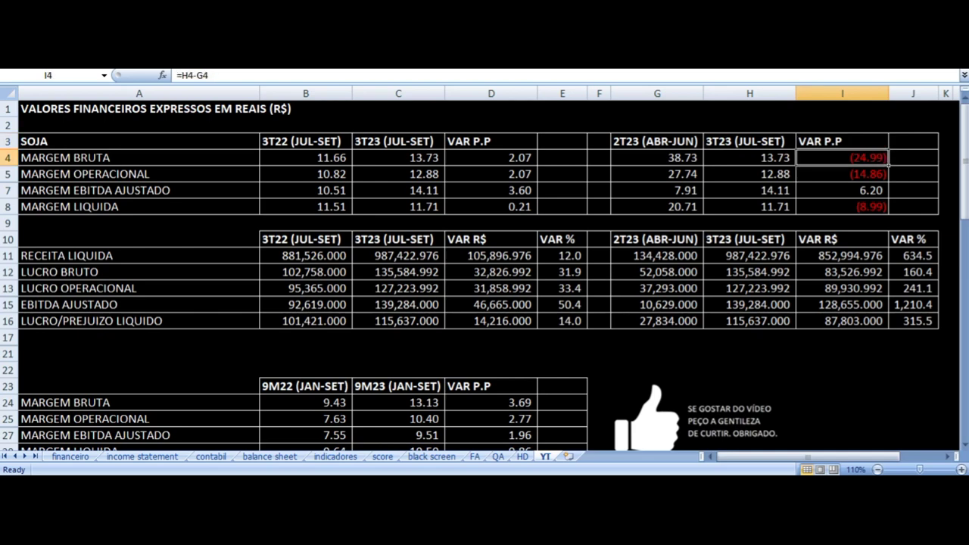
{"action": "left_click", "coordinate": [842, 141]}
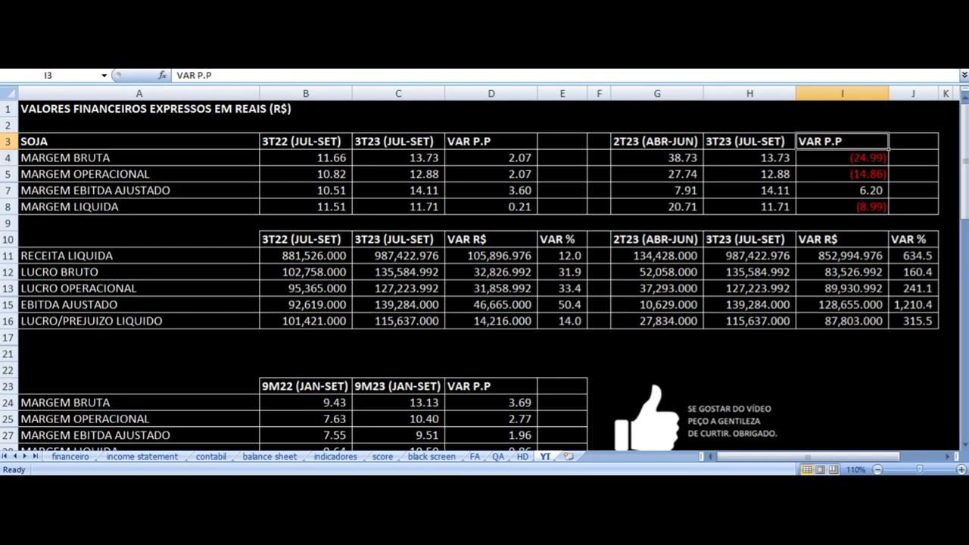
{"action": "left_click", "coordinate": [842, 157]}
{"action": "left_click", "coordinate": [842, 174]}
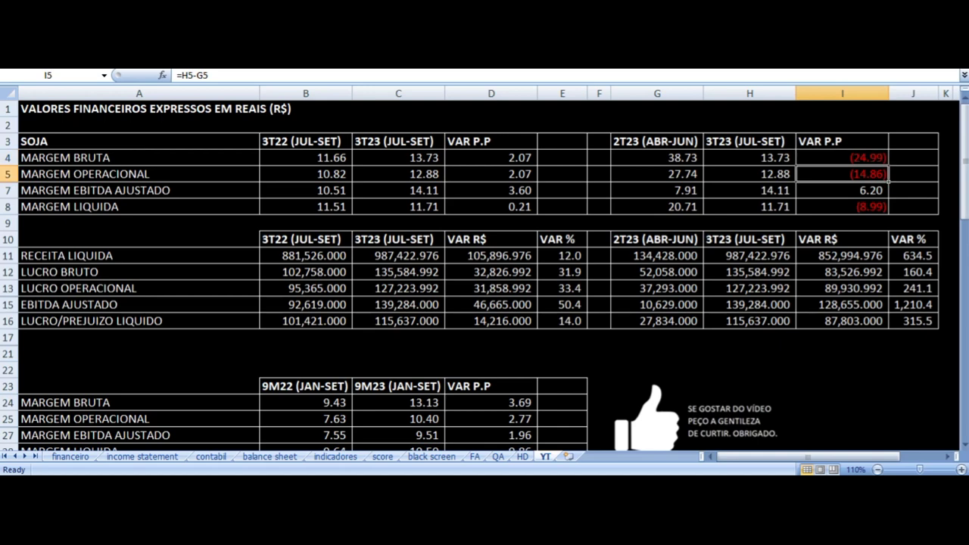
{"action": "left_click", "coordinate": [842, 158]}
{"action": "left_click", "coordinate": [843, 142]}
{"action": "left_click", "coordinate": [842, 157]}
{"action": "left_click", "coordinate": [842, 174]}
{"action": "left_click", "coordinate": [842, 190]}
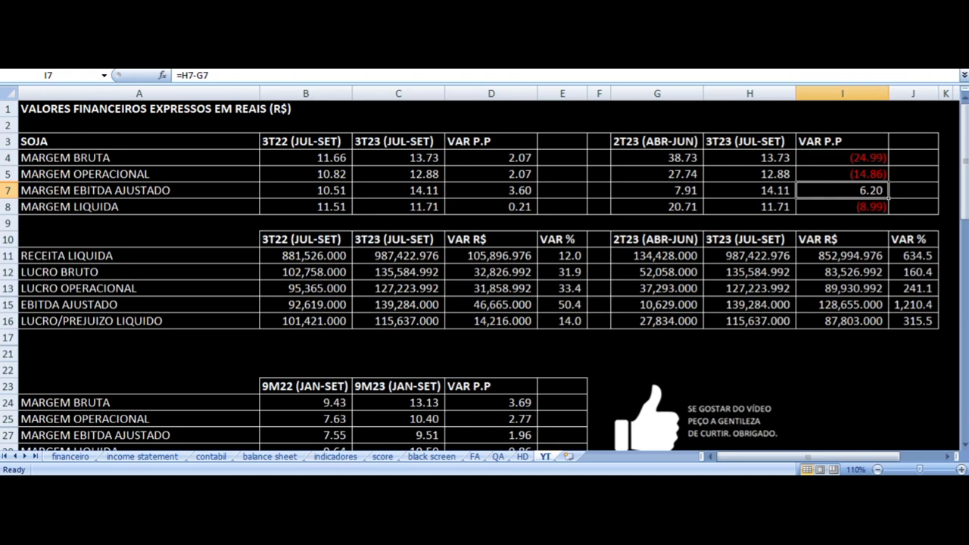
{"action": "left_click", "coordinate": [842, 207]}
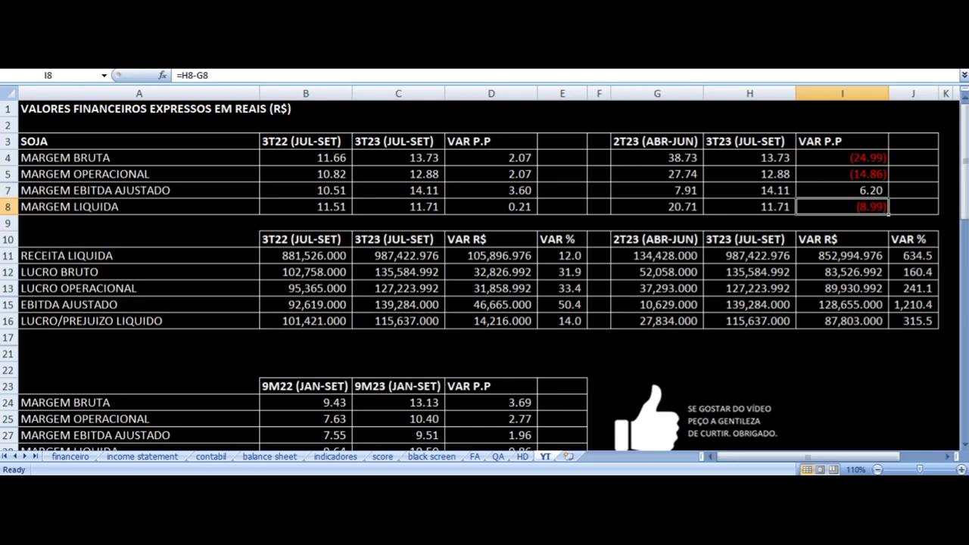
Examine the RECEITA LIQUIDA row for 2T23 and 3T23, including its change in R$ and in percent.
{"action": "key", "text": "Down"}
{"action": "key", "text": "Down"}
{"action": "key", "text": "Down"}
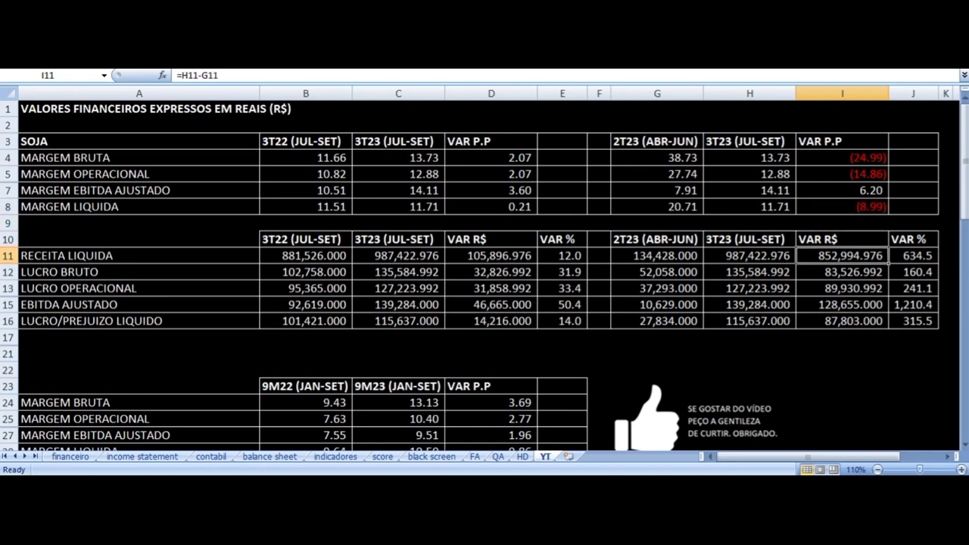
{"action": "key", "text": "Left"}
{"action": "key", "text": "Left"}
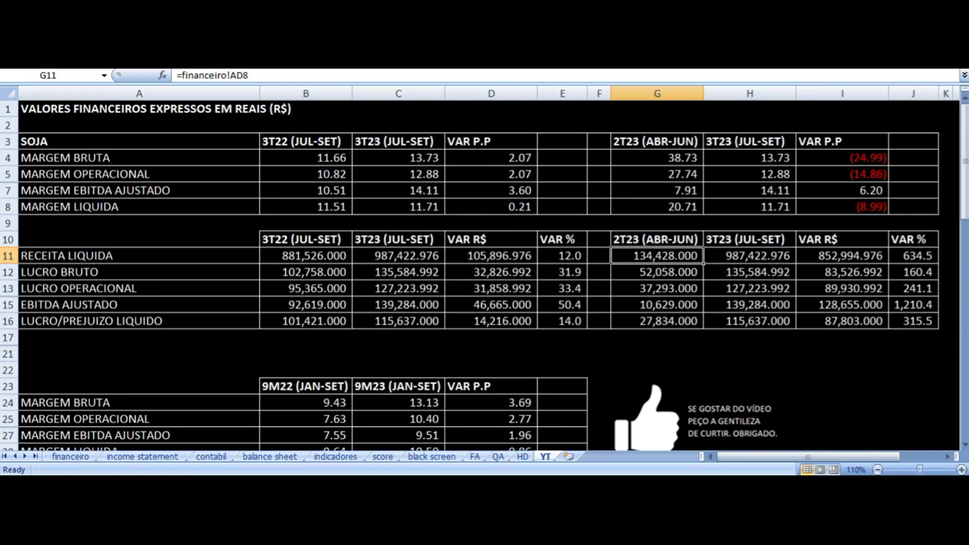
{"action": "key", "text": "Right"}
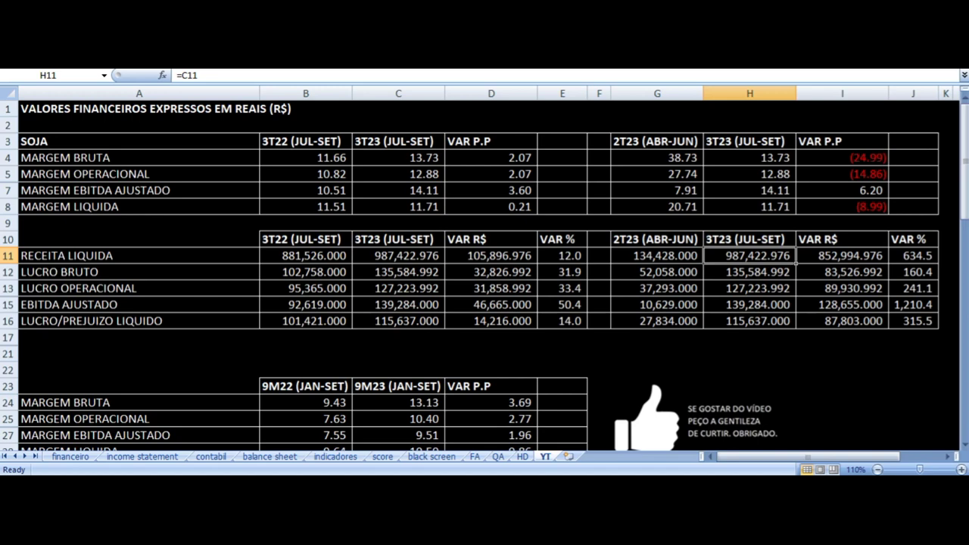
{"action": "key", "text": "Right"}
{"action": "key", "text": "Right"}
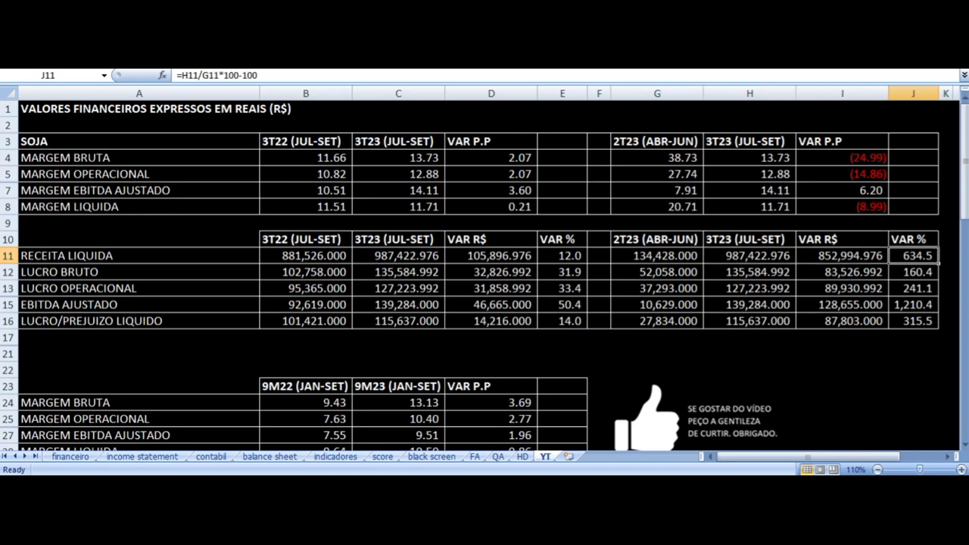
Check the 2T23-to-3T23 percentage changes for LUCRO BRUTO, LUCRO OPERACIONAL and EBITDA AJUSTADO.
{"action": "key", "text": "Down"}
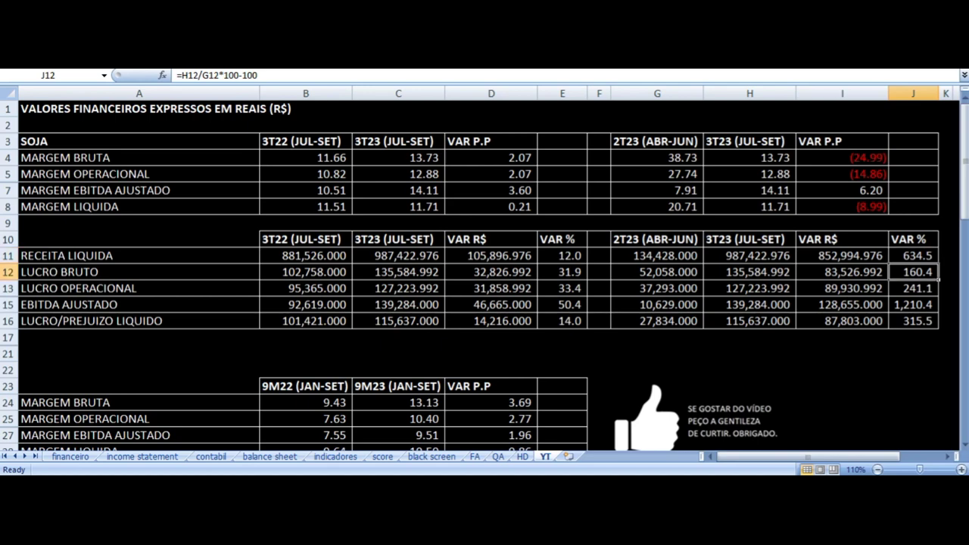
{"action": "key", "text": "Down"}
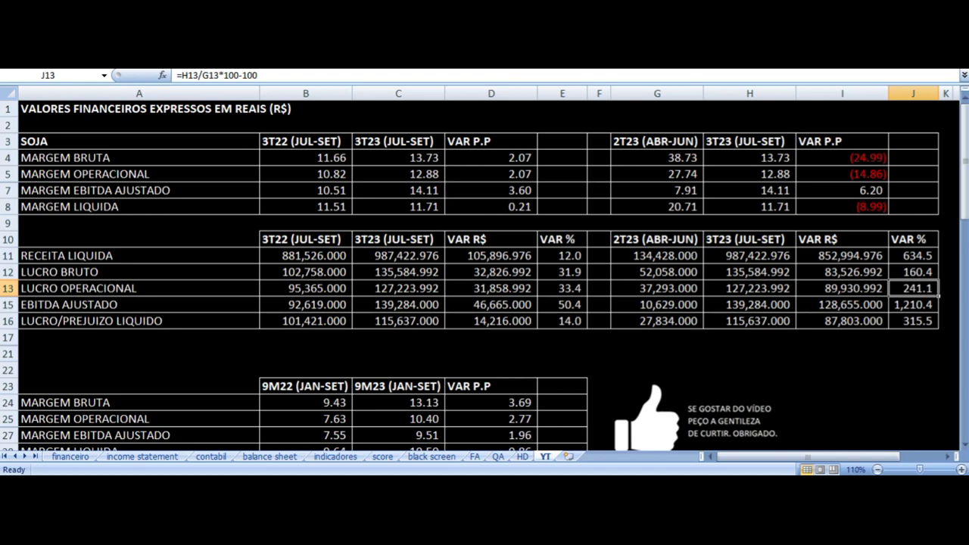
{"action": "key", "text": "Down"}
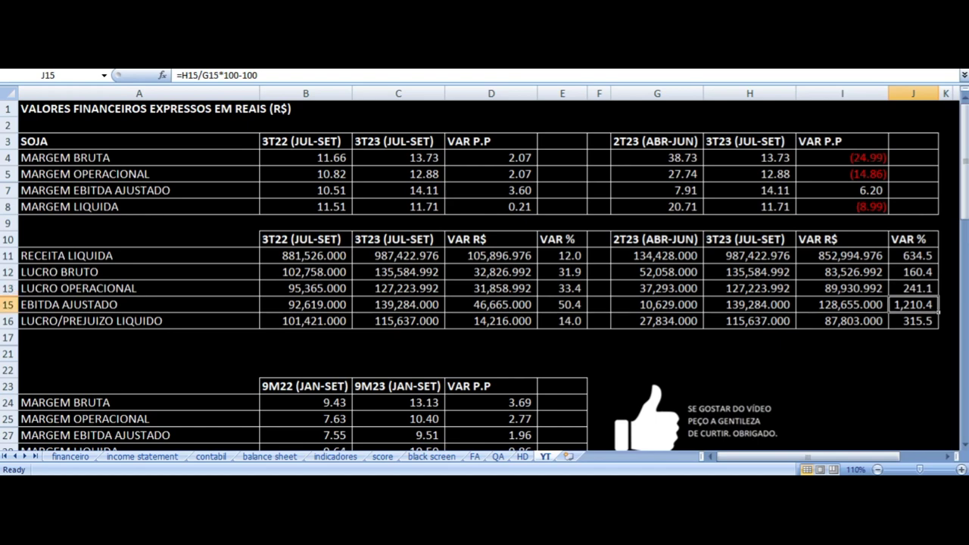
Compare the EBITDA AJUSTADO amounts for 2T23 and 3T23, along with the row's variations.
{"action": "key", "text": "Left"}
{"action": "key", "text": "Left"}
{"action": "key", "text": "Left"}
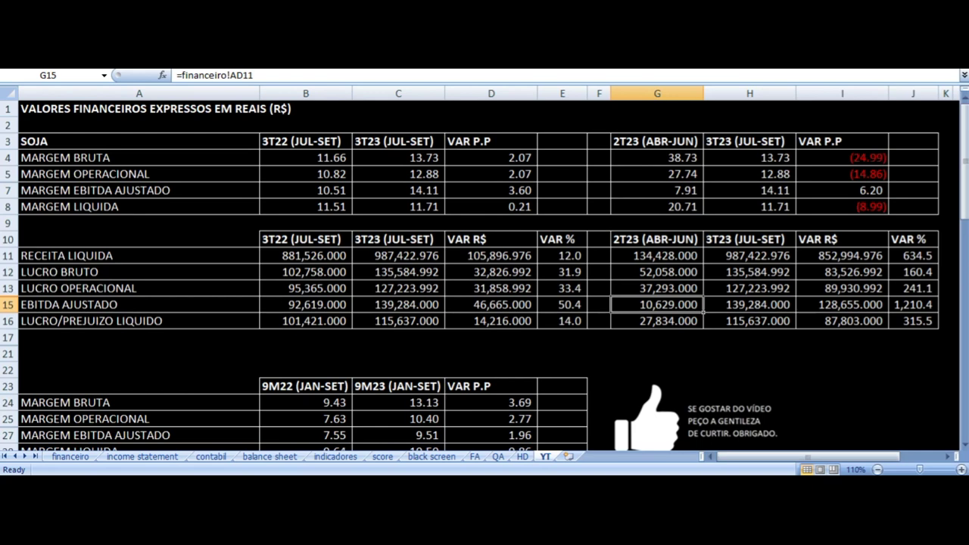
{"action": "key", "text": "Right"}
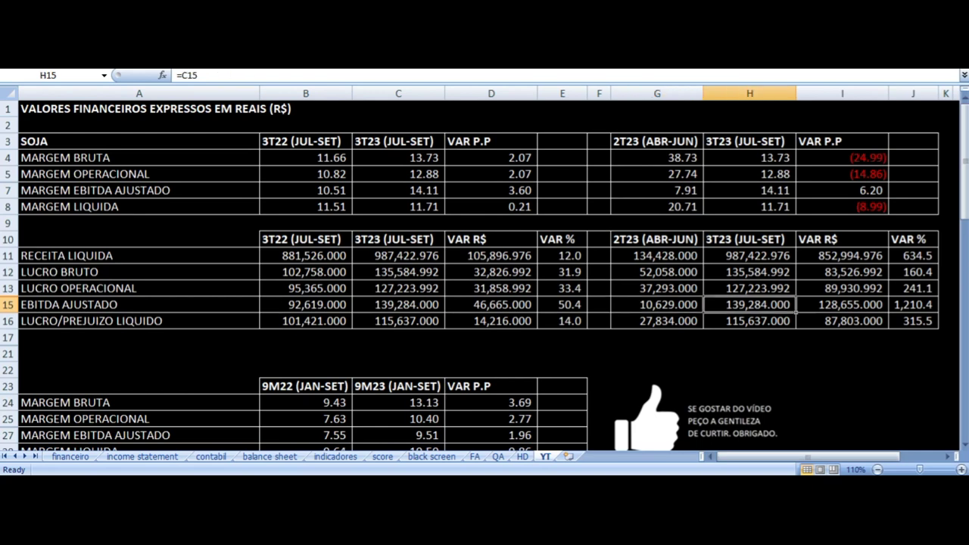
{"action": "key", "text": "Up"}
{"action": "key", "text": "Up"}
{"action": "key", "text": "Up"}
{"action": "key", "text": "Down"}
{"action": "key", "text": "Down"}
{"action": "key", "text": "Down"}
{"action": "key", "text": "Right"}
{"action": "key", "text": "Right"}
Examine LUCRO/PREJUIZO LIQUIDO for 2T23 and 3T23, including its change in R$ and in percent.
{"action": "key", "text": "Down"}
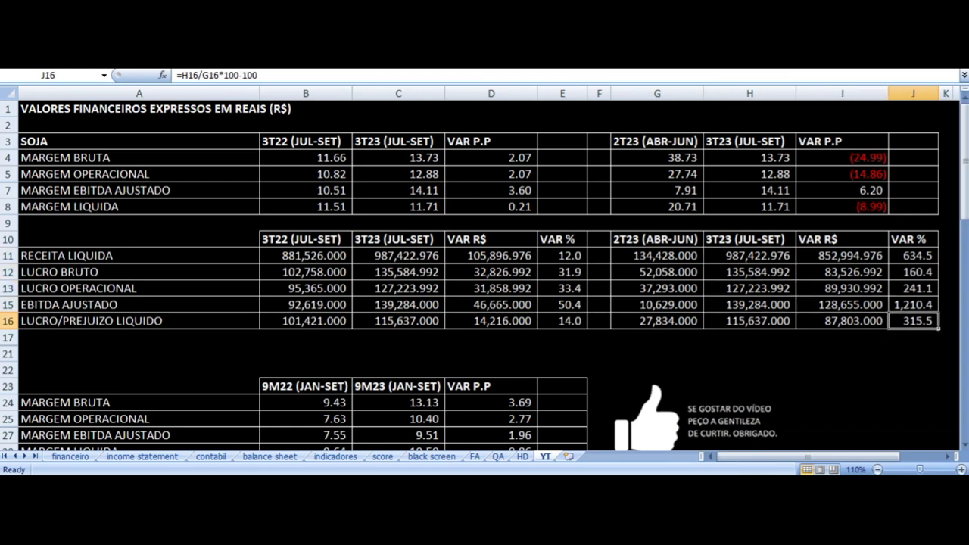
{"action": "key", "text": "Left"}
{"action": "key", "text": "Left"}
{"action": "key", "text": "Left"}
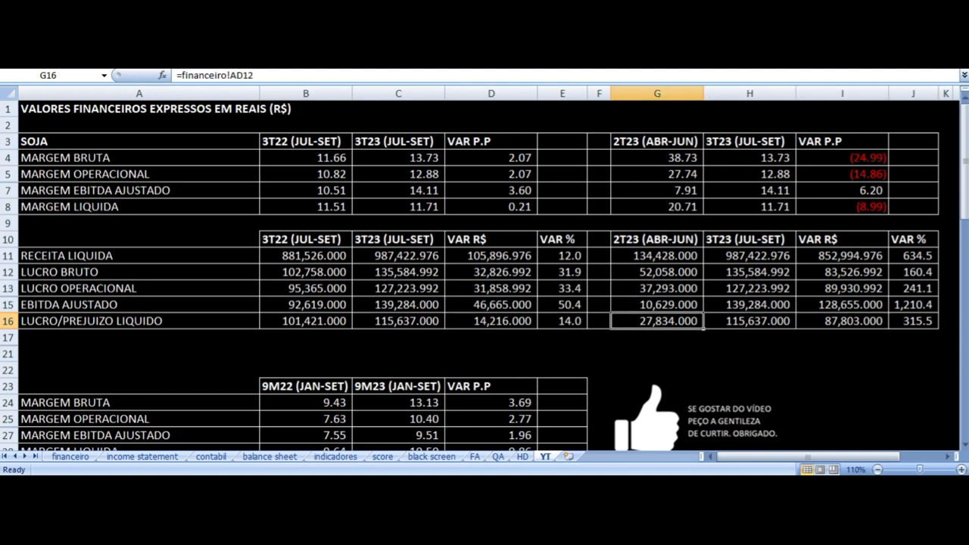
{"action": "key", "text": "Right"}
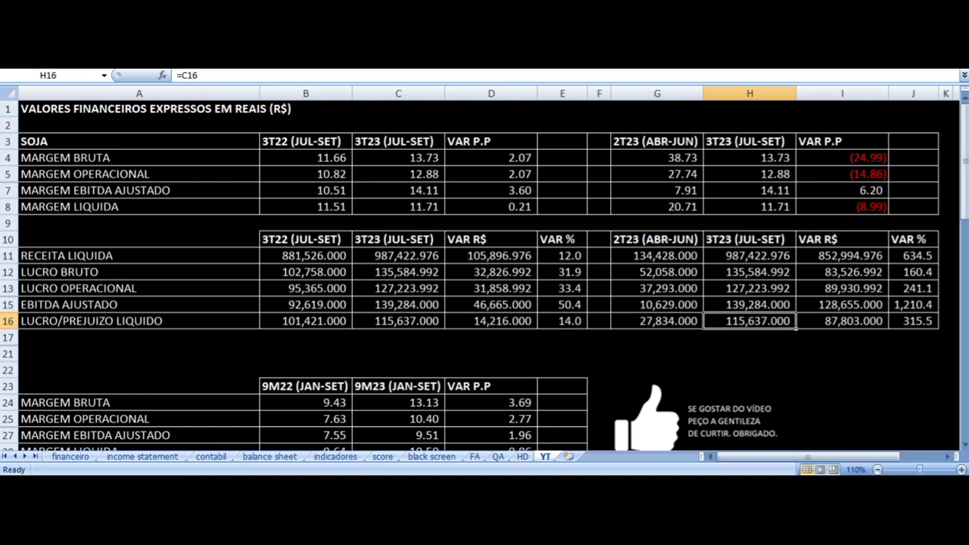
{"action": "key", "text": "Right"}
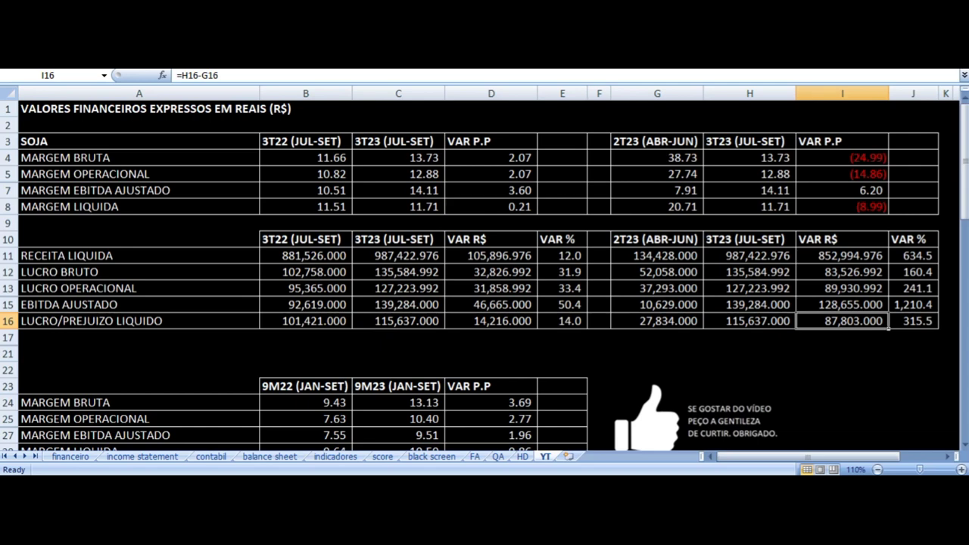
{"action": "key", "text": "Right"}
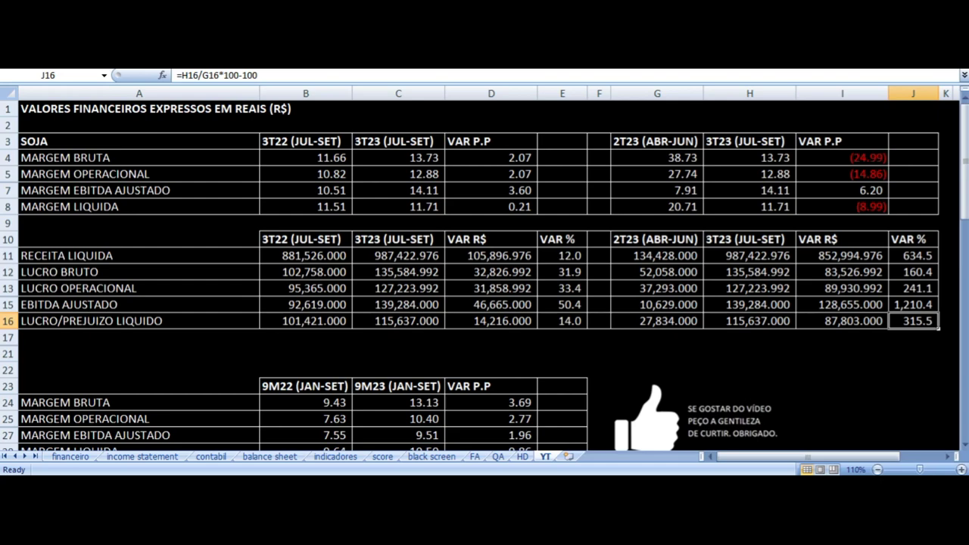
Examine the VAR P.P column comparing 9M22 with 9M23 for the gross, operating, adjusted EBITDA and net margins.
{"action": "scroll", "coordinate": [519, 288], "scroll_direction": "down", "scroll_amount": 5}
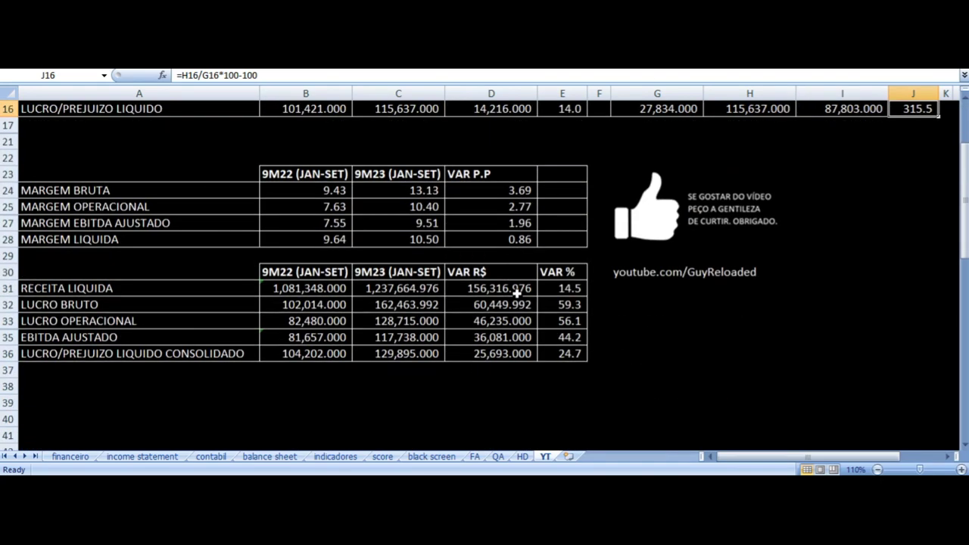
{"action": "scroll", "coordinate": [518, 292], "scroll_direction": "down", "scroll_amount": 1}
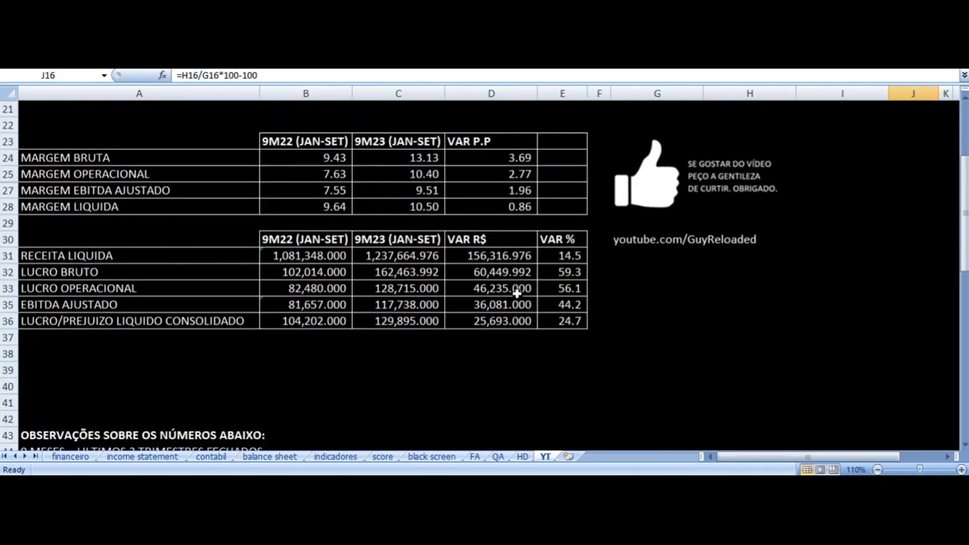
{"action": "left_click", "coordinate": [396, 142]}
{"action": "left_click", "coordinate": [286, 145]}
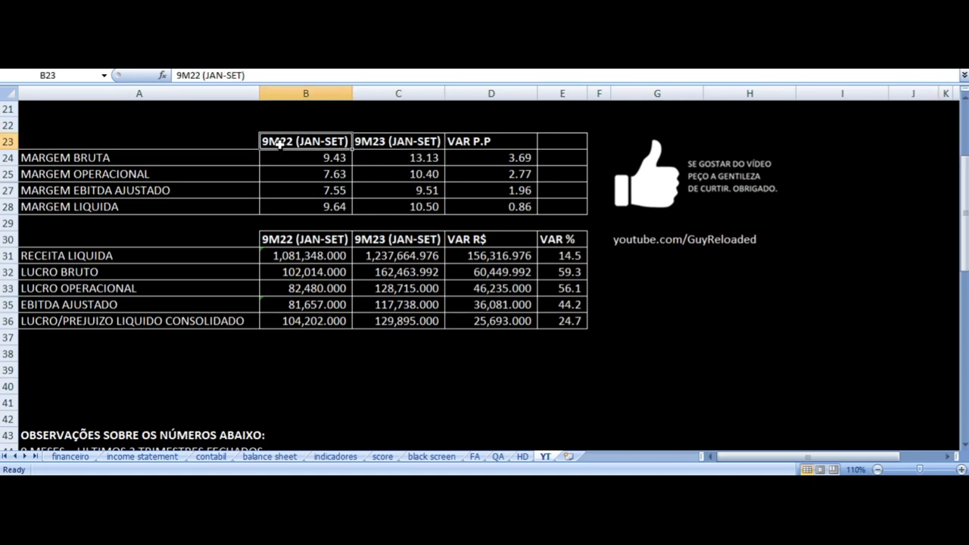
{"action": "left_click", "coordinate": [504, 159]}
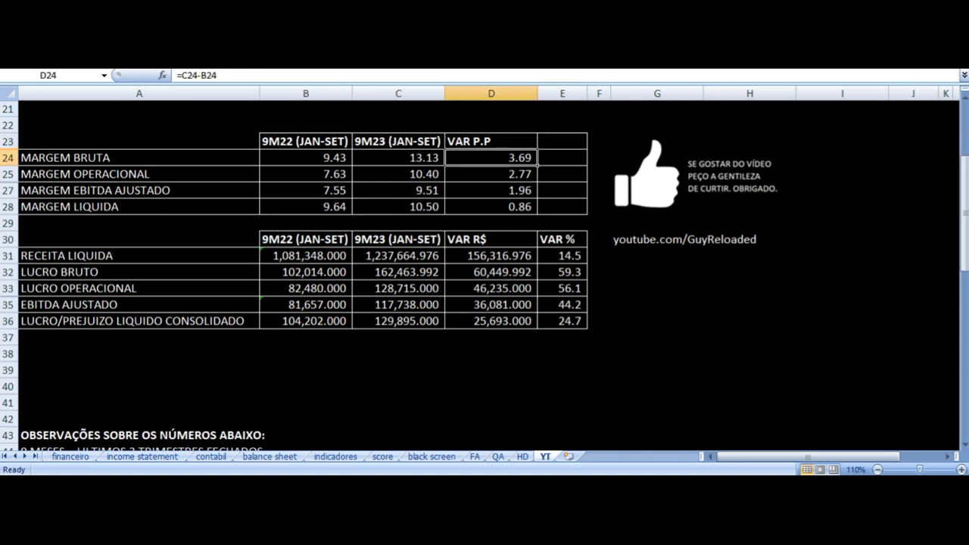
{"action": "left_click", "coordinate": [492, 141]}
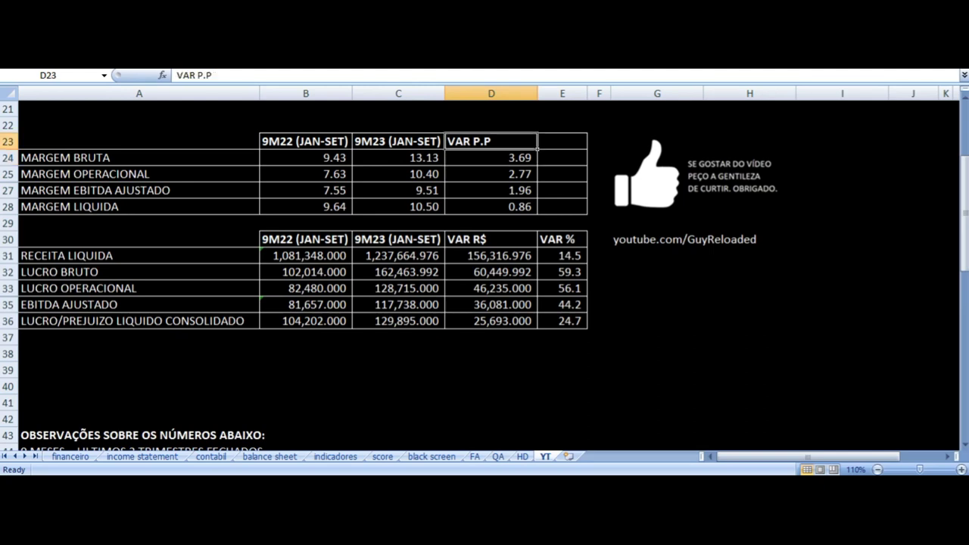
{"action": "left_click", "coordinate": [492, 174]}
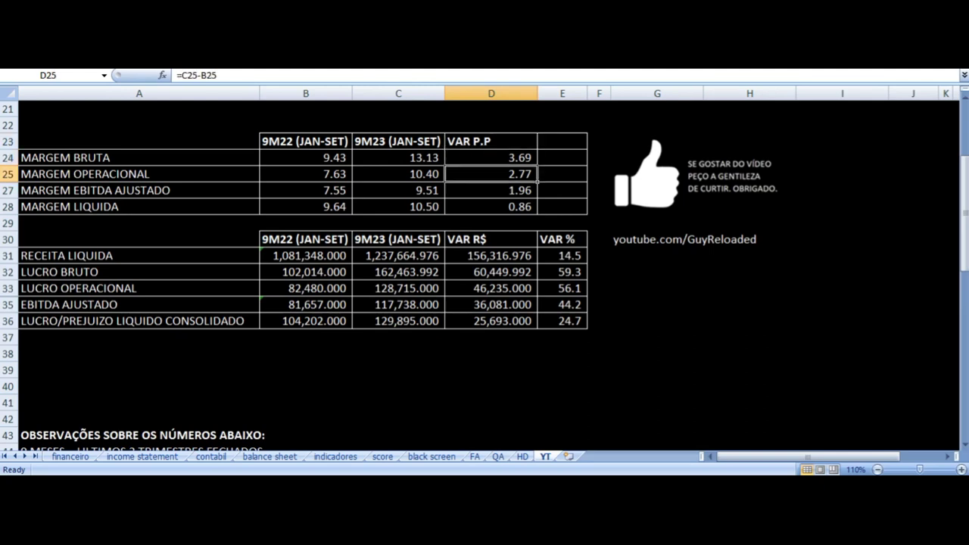
{"action": "left_click", "coordinate": [492, 158]}
{"action": "left_click", "coordinate": [491, 190]}
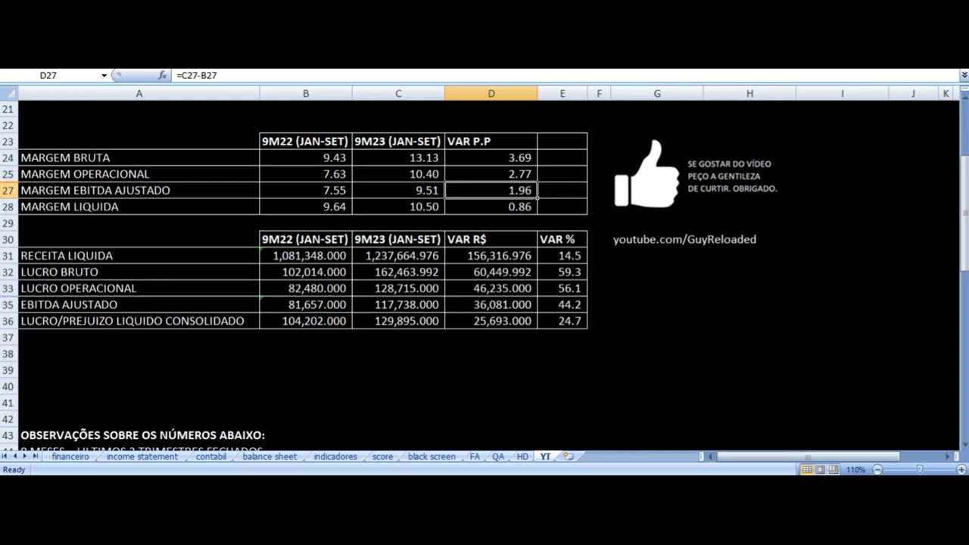
{"action": "left_click", "coordinate": [491, 174]}
{"action": "left_click", "coordinate": [491, 141]}
{"action": "left_click", "coordinate": [491, 174]}
{"action": "left_click", "coordinate": [492, 190]}
{"action": "left_click", "coordinate": [492, 207]}
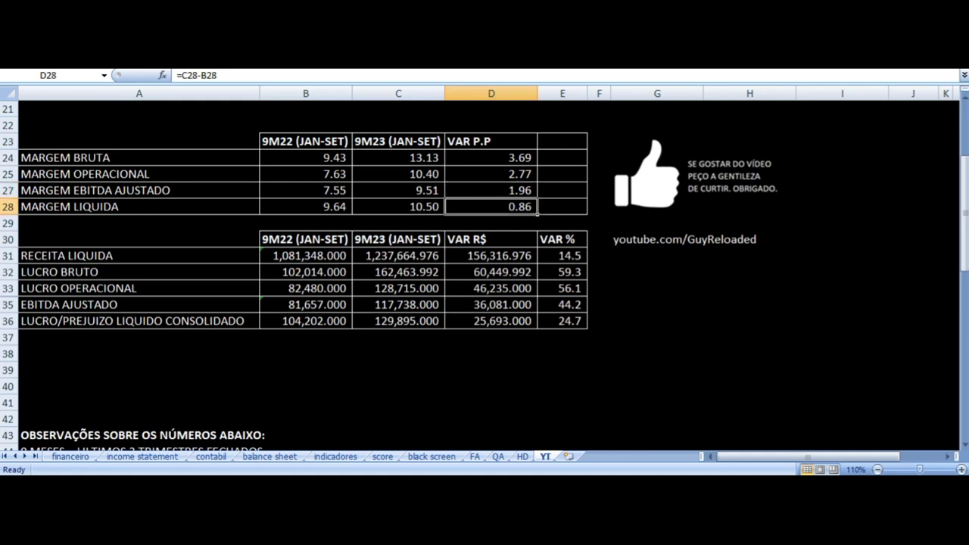
Examine the RECEITA LIQUIDA row for 9M22 and 9M23, including its change in percent and in R$.
{"action": "key", "text": "Down"}
{"action": "key", "text": "Down"}
{"action": "key", "text": "Right"}
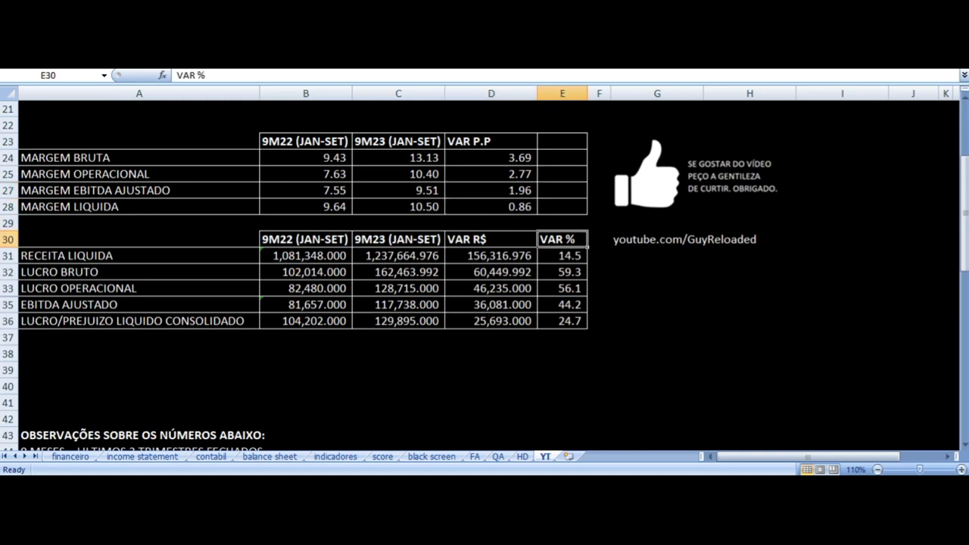
{"action": "left_click", "coordinate": [562, 256]}
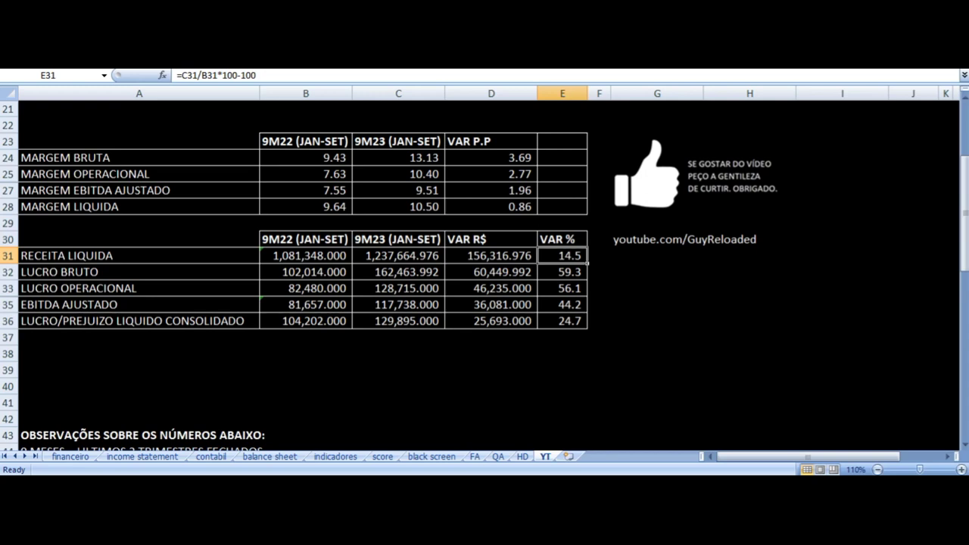
{"action": "key", "text": "Left"}
{"action": "key", "text": "Left"}
{"action": "key", "text": "Left"}
{"action": "key", "text": "Left"}
{"action": "key", "text": "Right"}
{"action": "key", "text": "Right"}
{"action": "key", "text": "Left"}
{"action": "key", "text": "Right"}
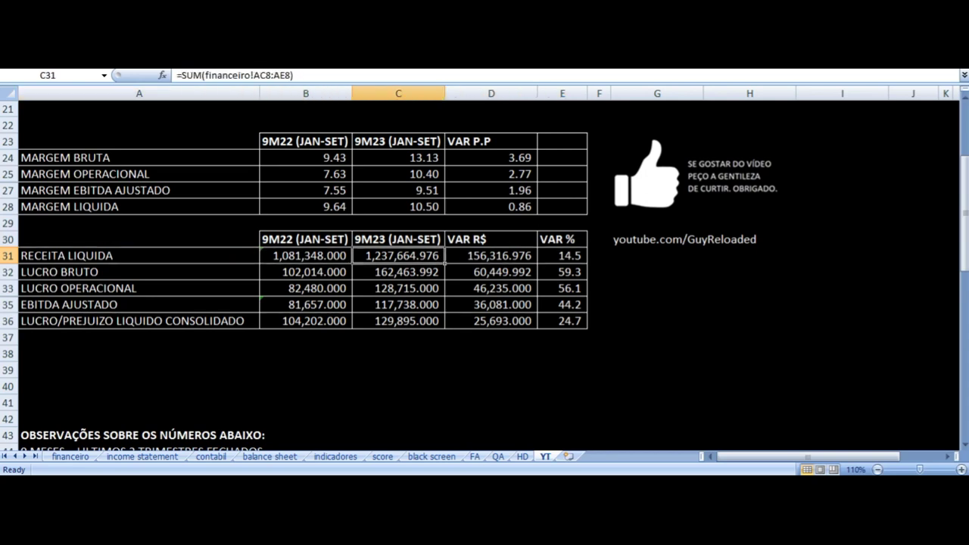
{"action": "key", "text": "Left"}
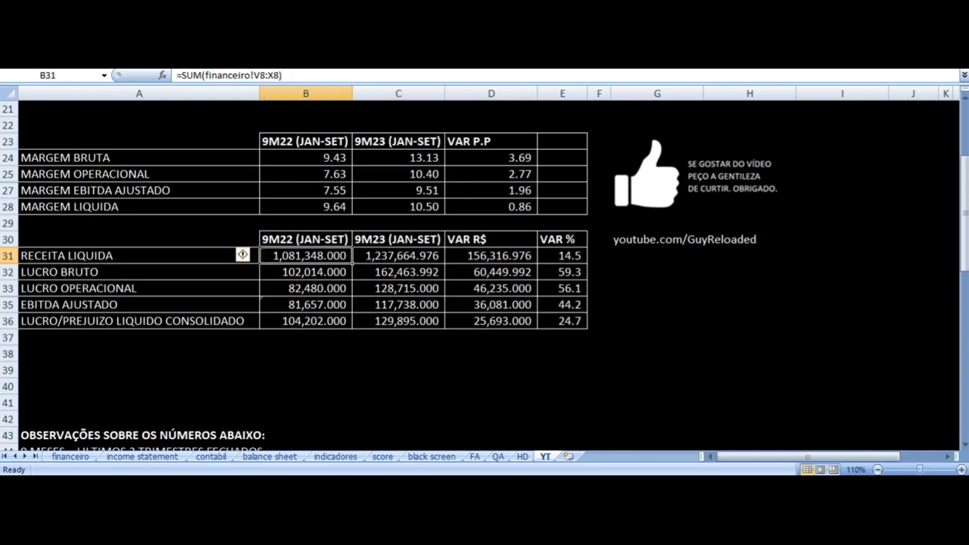
{"action": "key", "text": "Right"}
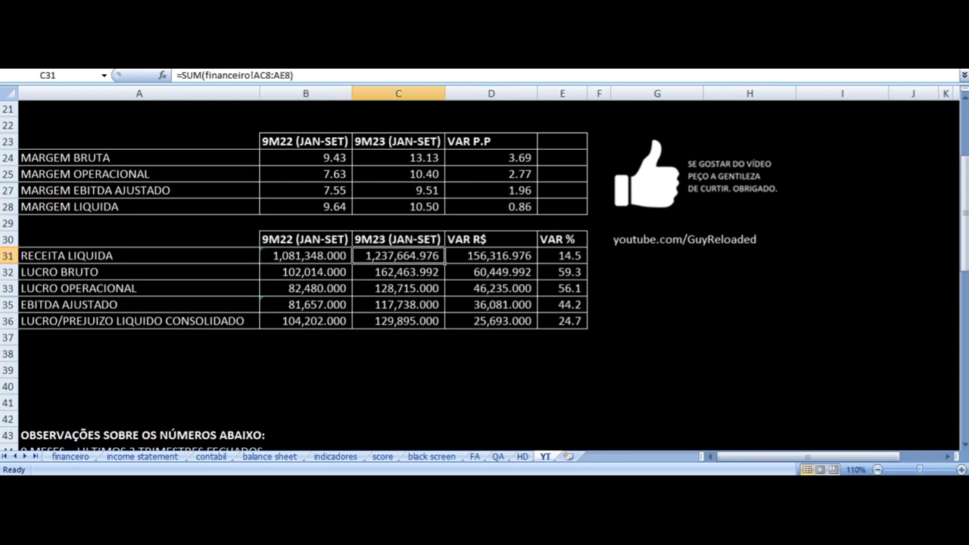
{"action": "key", "text": "Right"}
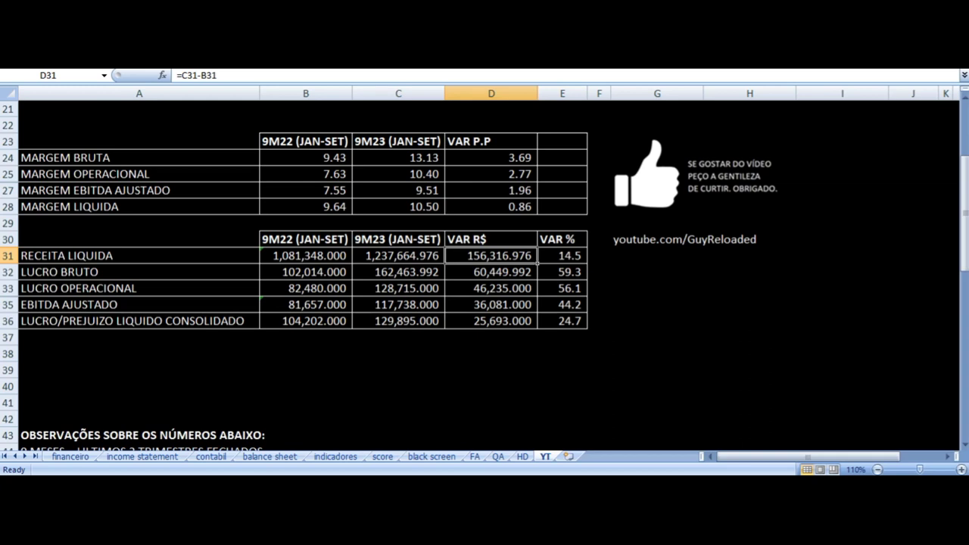
Check the 9M22-to-9M23 percentage changes for LUCRO BRUTO, LUCRO OPERACIONAL and EBITDA AJUSTADO.
{"action": "key", "text": "Down"}
{"action": "key", "text": "Right"}
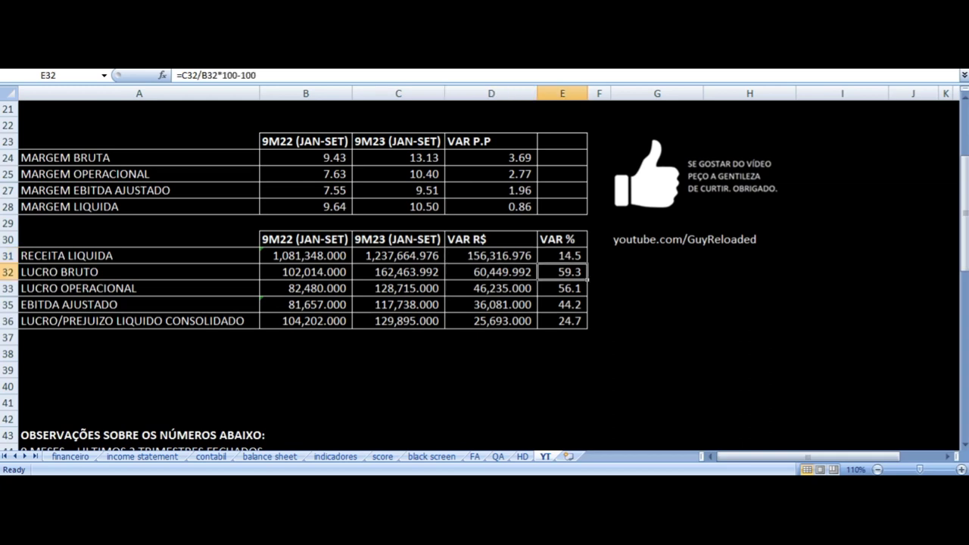
{"action": "key", "text": "Down"}
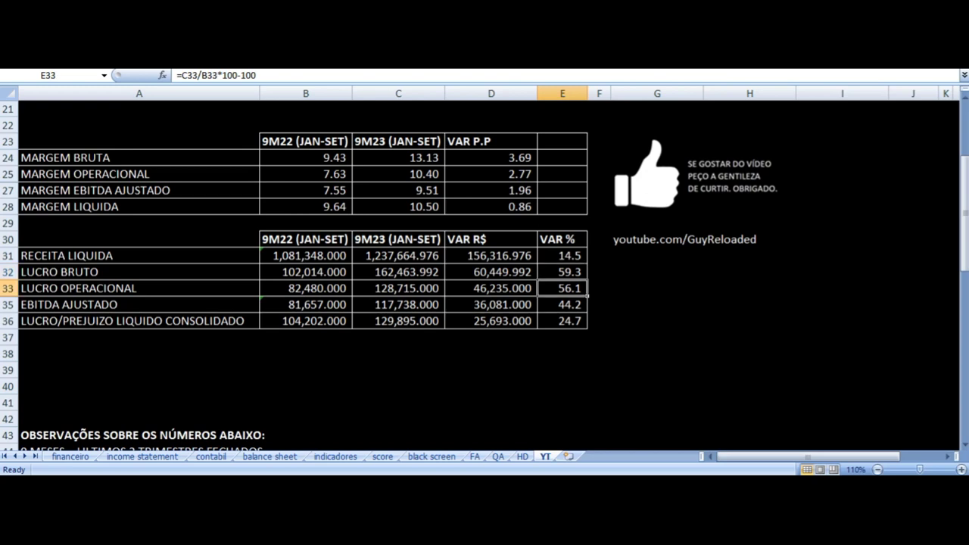
{"action": "left_click", "coordinate": [562, 305]}
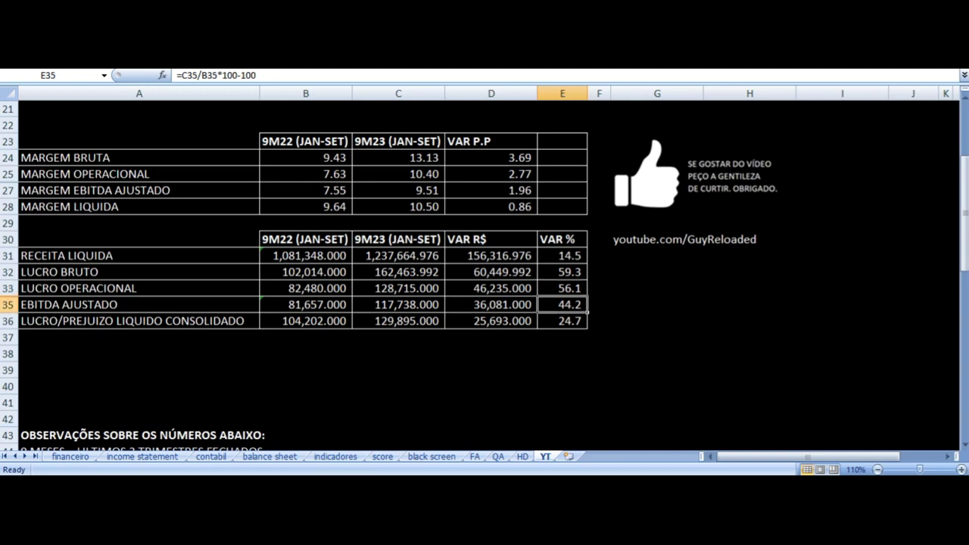
Examine LUCRO/PREJUIZO LIQUIDO CONSOLIDADO for 9M22 and 9M23, including its change in R$ and in percent.
{"action": "left_click", "coordinate": [562, 322]}
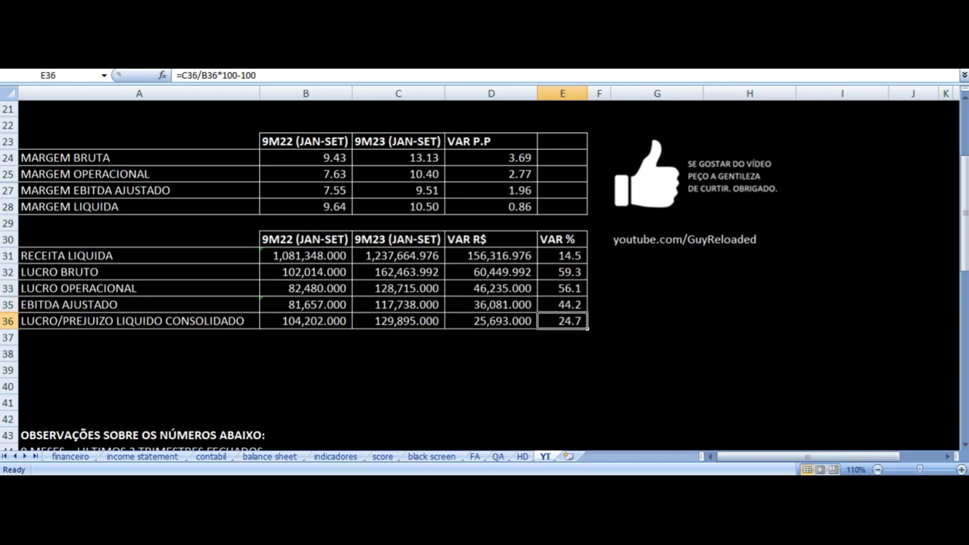
{"action": "key", "text": "Left"}
{"action": "key", "text": "Left"}
{"action": "key", "text": "Left"}
{"action": "key", "text": "Left"}
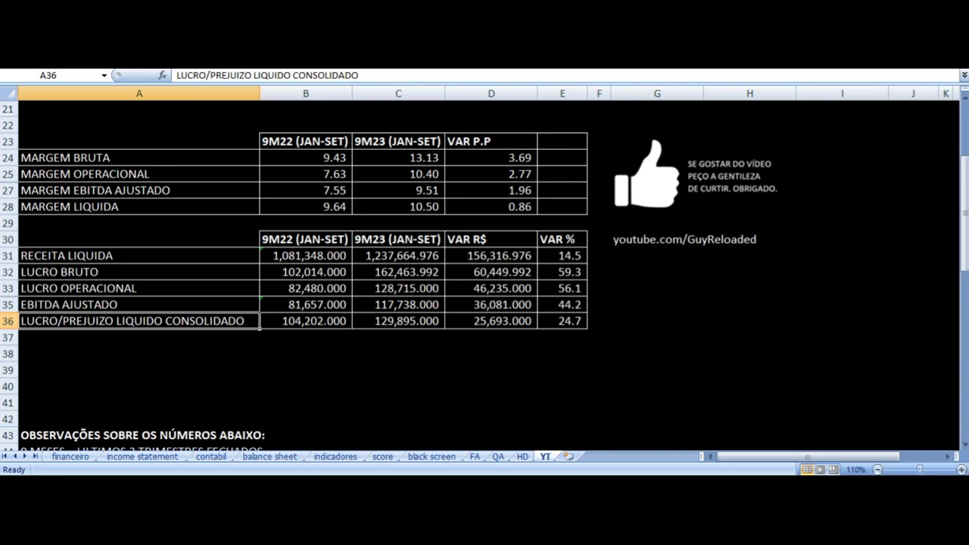
{"action": "key", "text": "Right"}
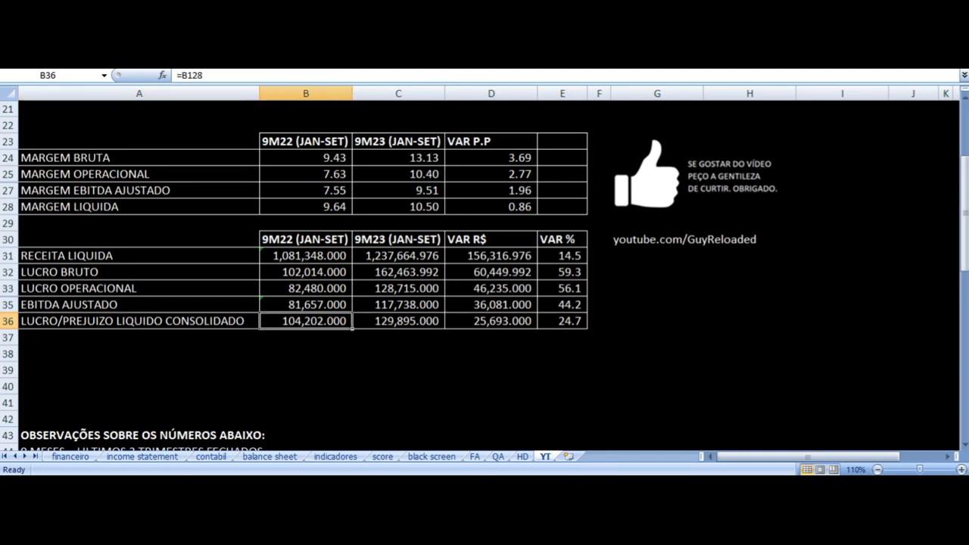
{"action": "key", "text": "Right"}
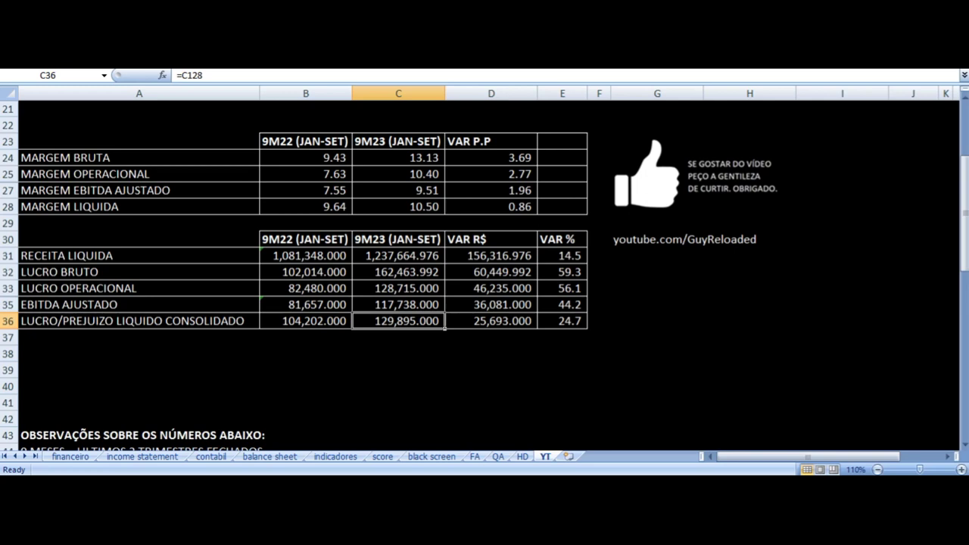
{"action": "key", "text": "Right"}
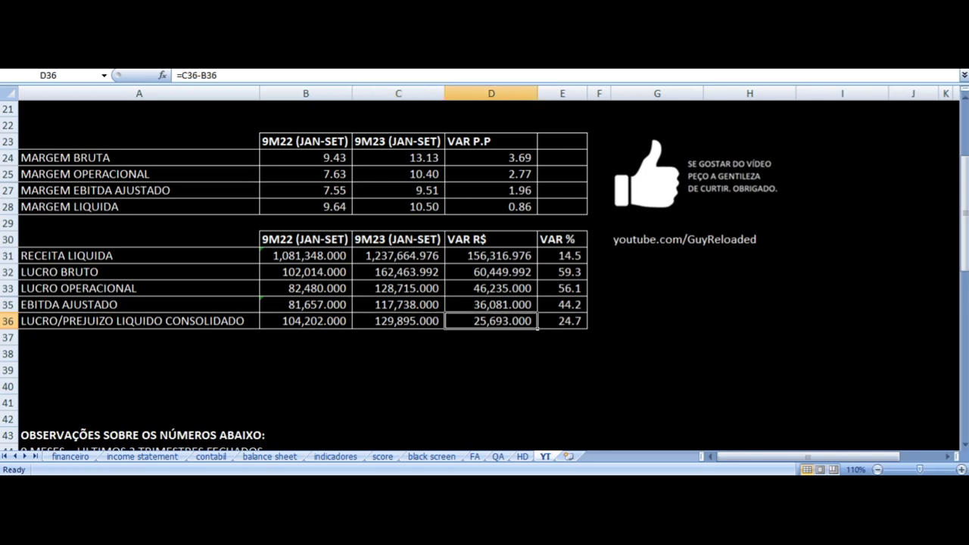
{"action": "key", "text": "Right"}
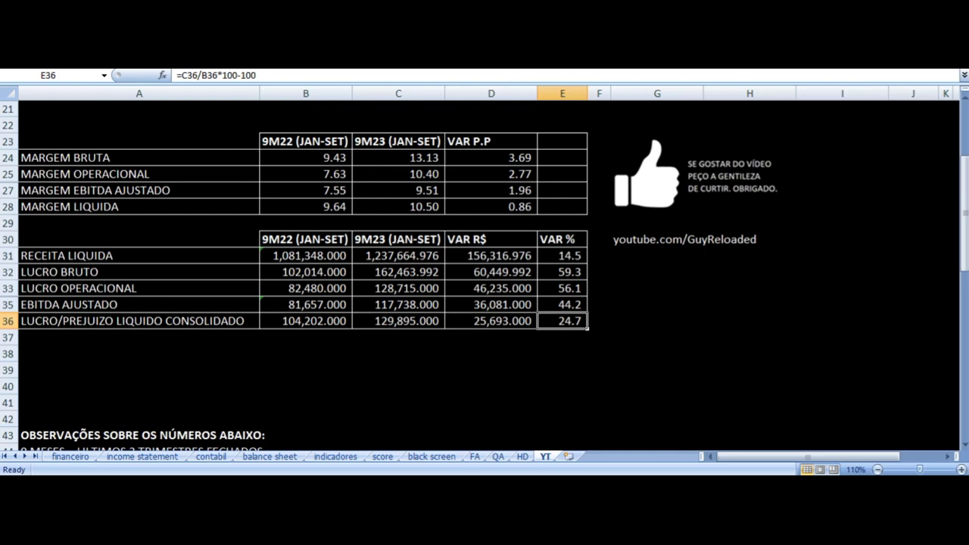
Examine the 12-month figures for RECEITA LIQUIDA, LUCRO/PREJUIZO LIQUIDO and MARGEM LIQUIDA.
{"action": "scroll", "coordinate": [350, 197], "scroll_direction": "down", "scroll_amount": 8}
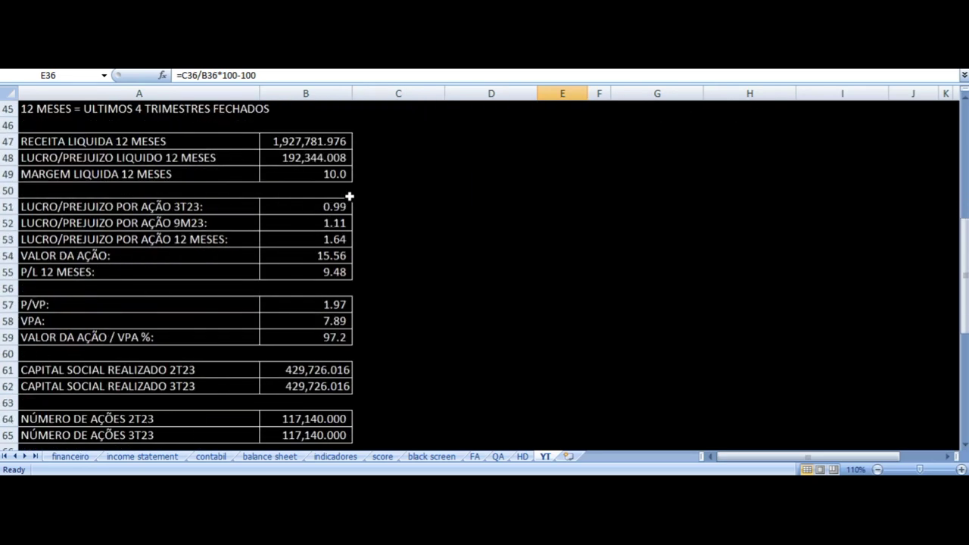
{"action": "left_click", "coordinate": [285, 139]}
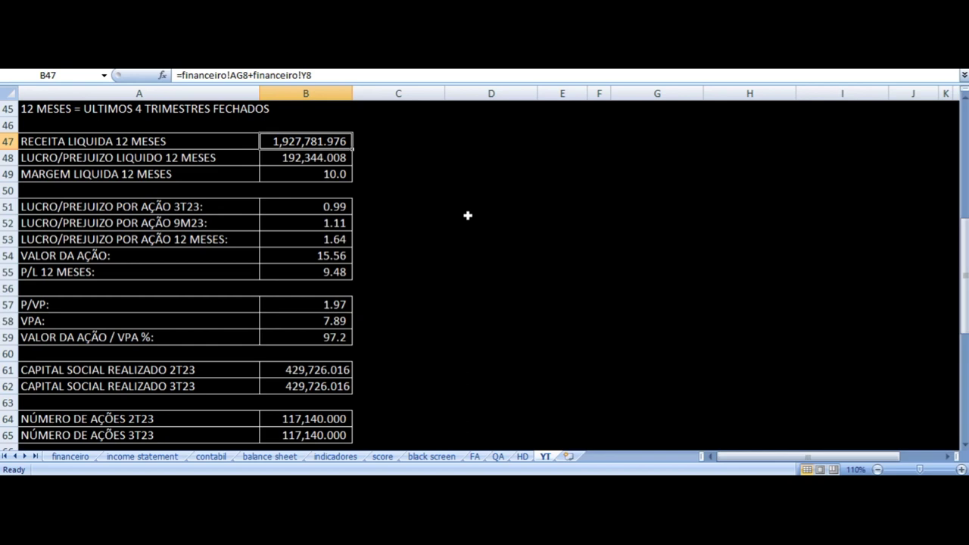
{"action": "key", "text": "Down"}
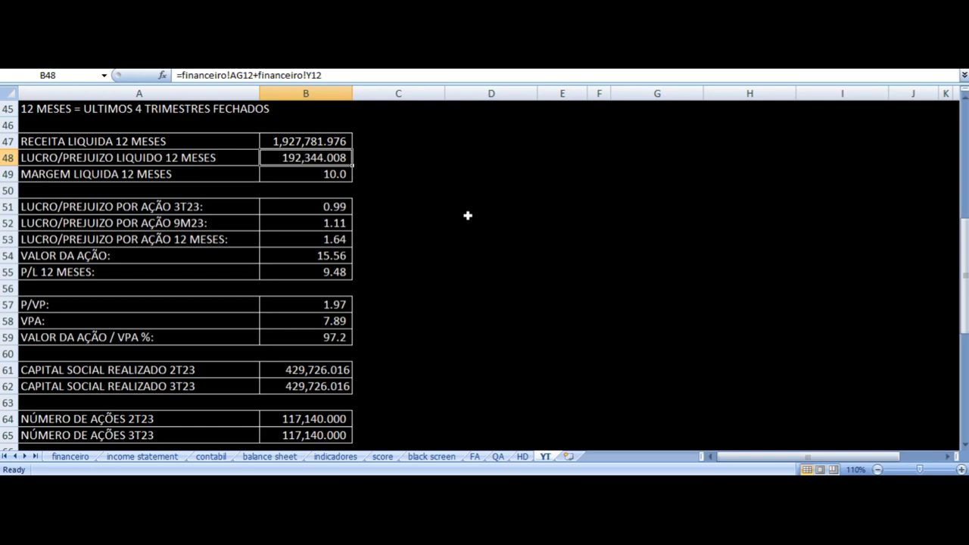
{"action": "key", "text": "Down"}
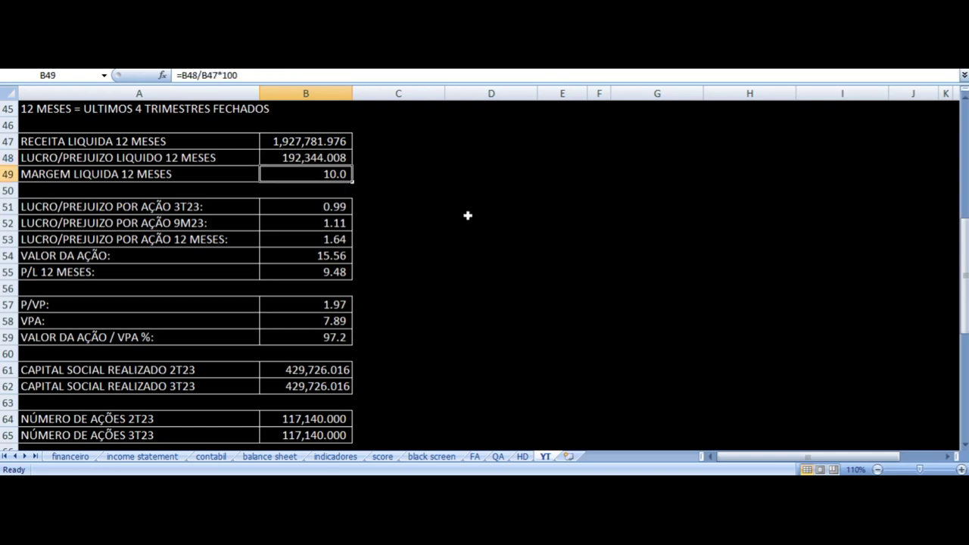
Examine LUCRO/PREJUIZO POR AÇÃO for 3T23, 9M23 and 12 MESES.
{"action": "key", "text": "Down"}
{"action": "key", "text": "Down"}
{"action": "key", "text": "Left"}
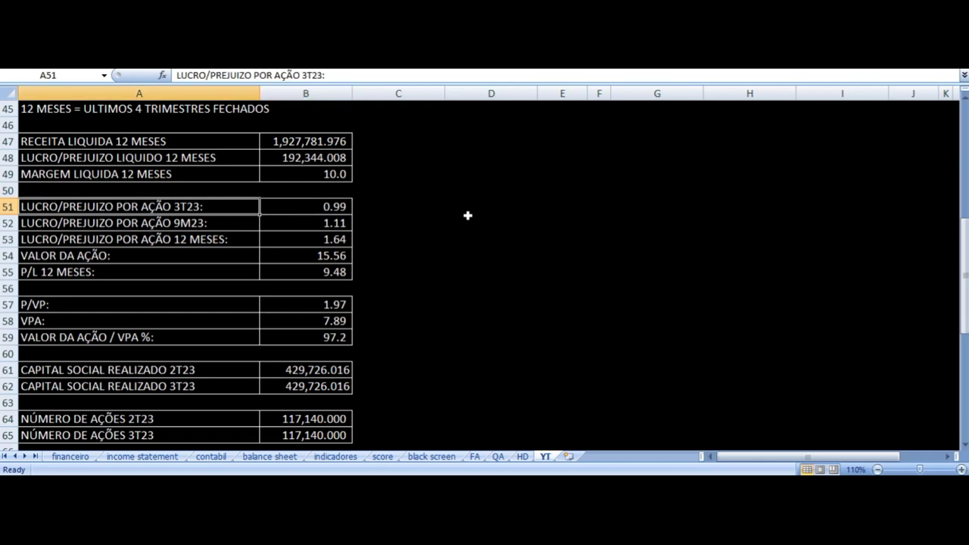
{"action": "key", "text": "Right"}
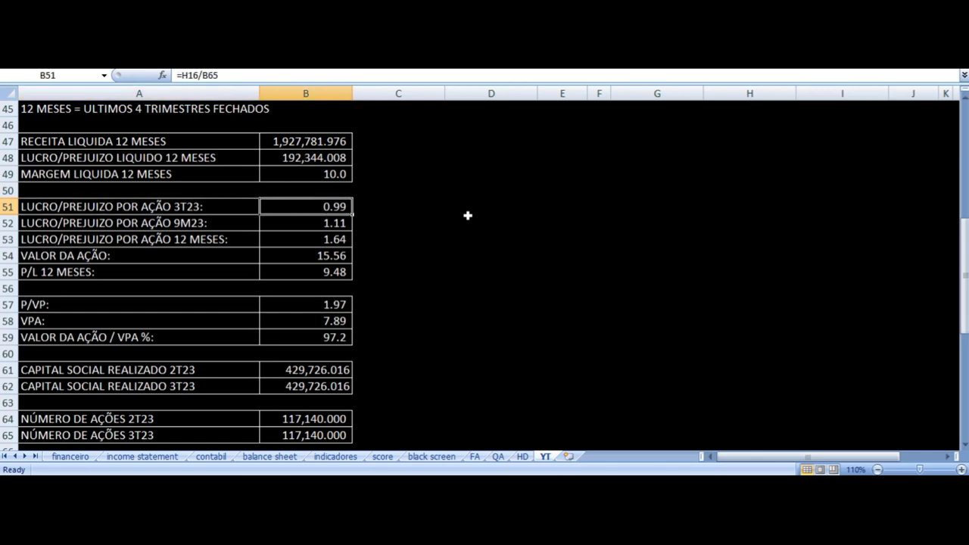
{"action": "key", "text": "Down"}
{"action": "key", "text": "Left"}
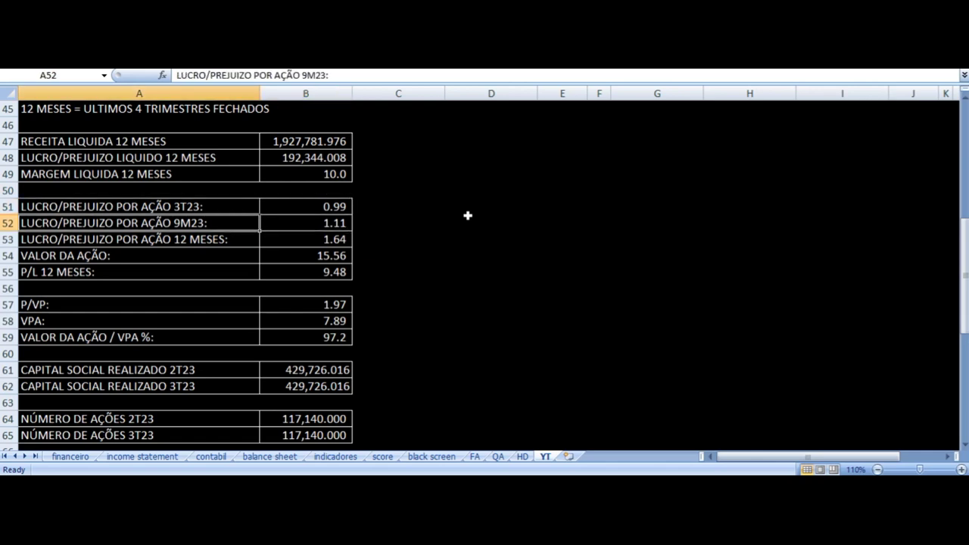
{"action": "key", "text": "Right"}
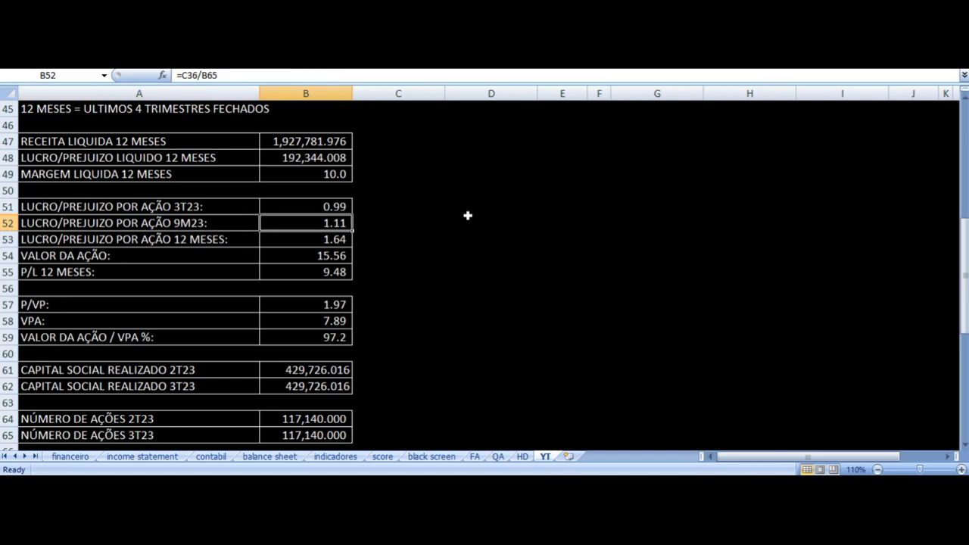
{"action": "key", "text": "Down"}
{"action": "key", "text": "Left"}
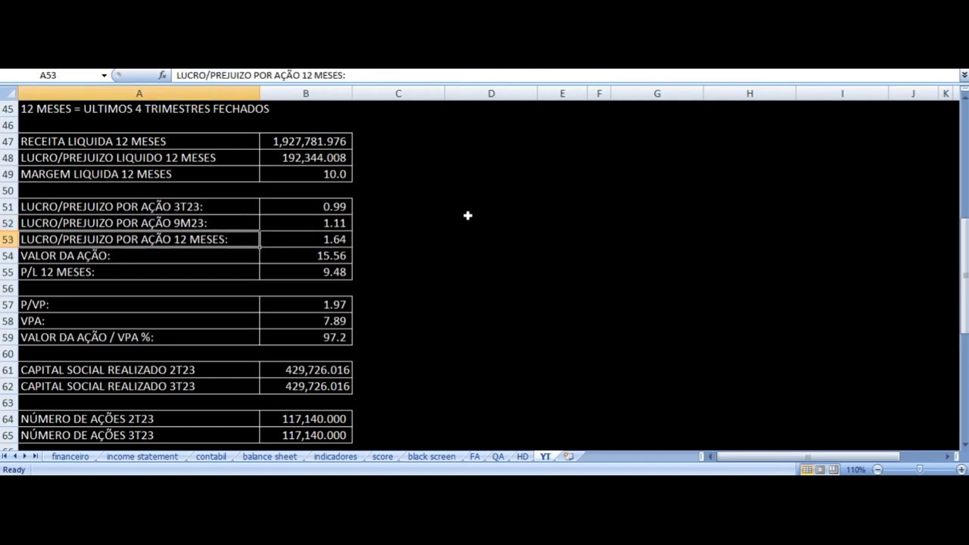
{"action": "key", "text": "Right"}
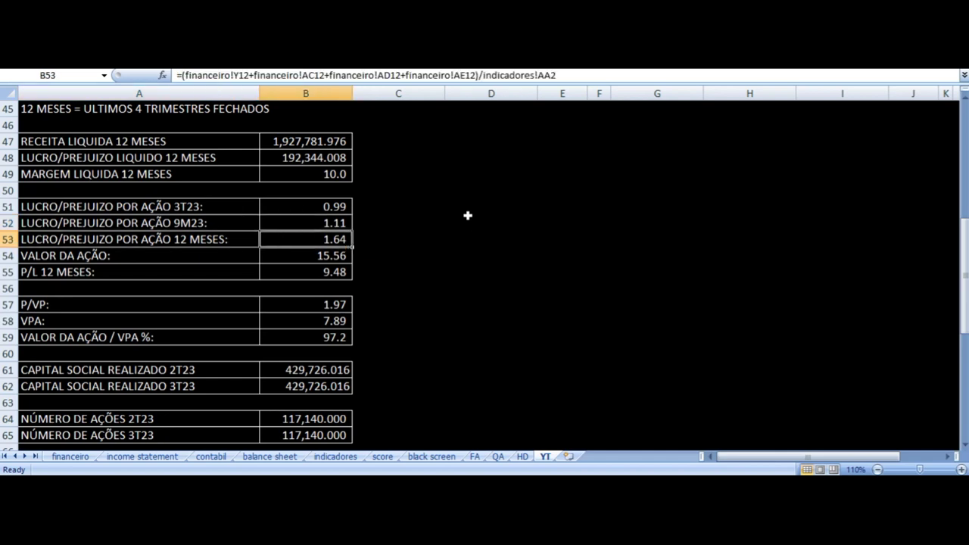
Check VALOR DA AÇÃO and the P/L 12 MESES ratio derived from it.
{"action": "key", "text": "Down"}
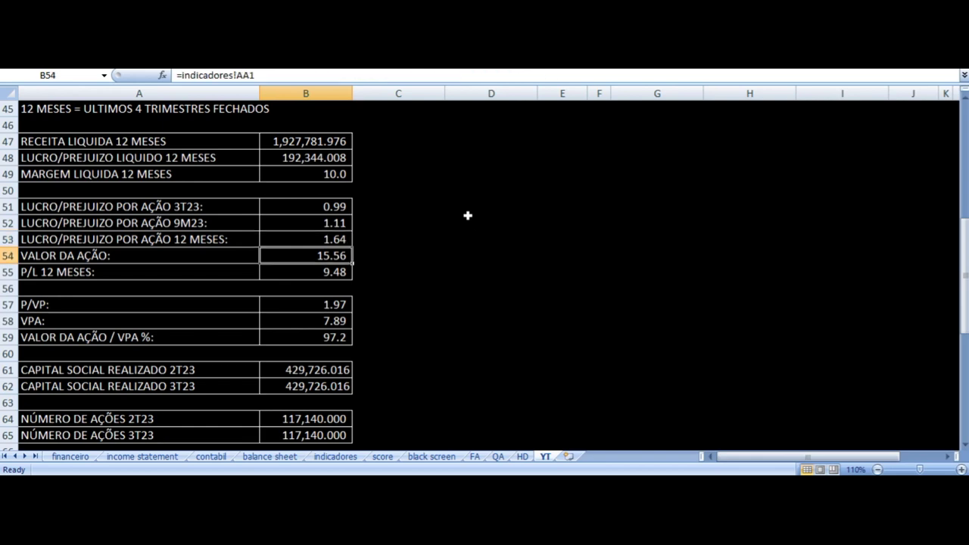
{"action": "key", "text": "Left"}
{"action": "key", "text": "Right"}
{"action": "key", "text": "Down"}
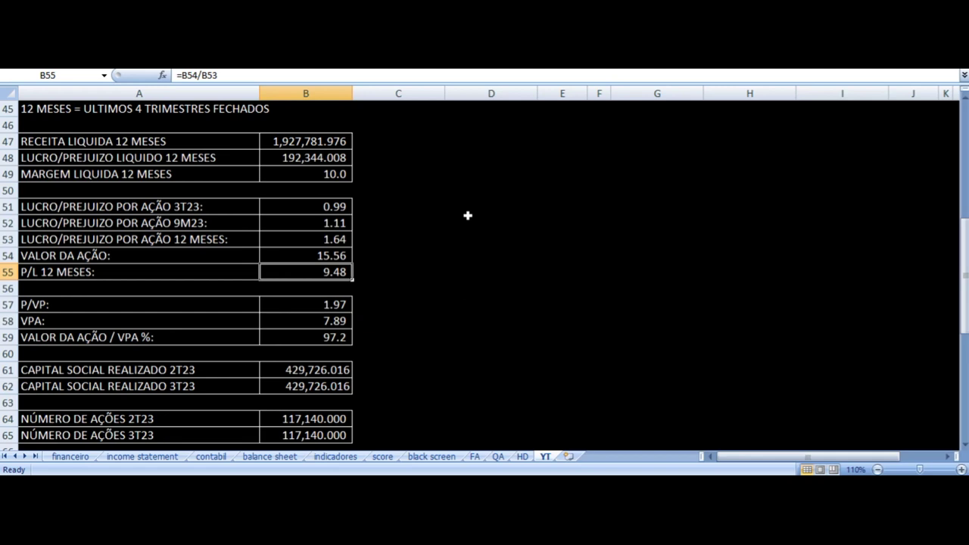
{"action": "key", "text": "Left"}
{"action": "key", "text": "Down"}
{"action": "key", "text": "Down"}
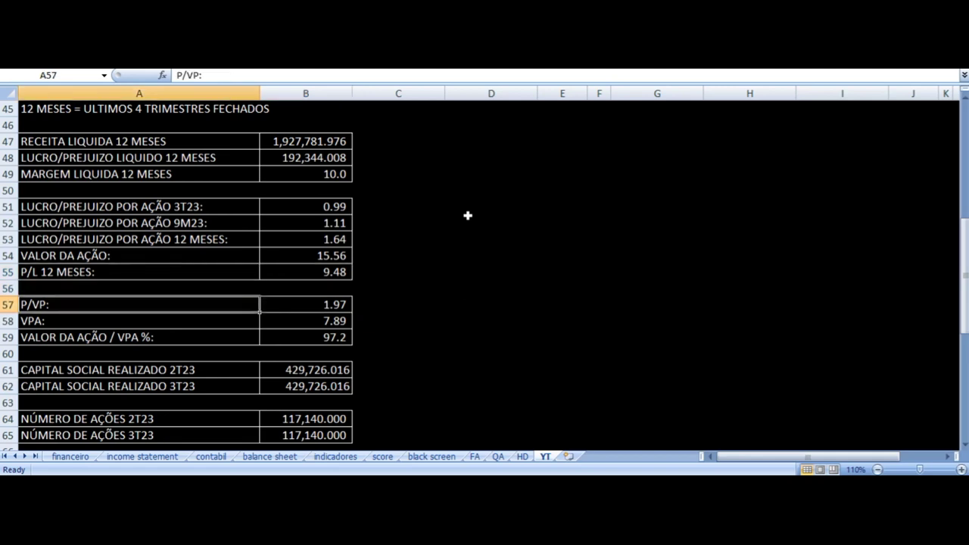
{"action": "key", "text": "Right"}
{"action": "key", "text": "Up"}
{"action": "key", "text": "Up"}
{"action": "key", "text": "Left"}
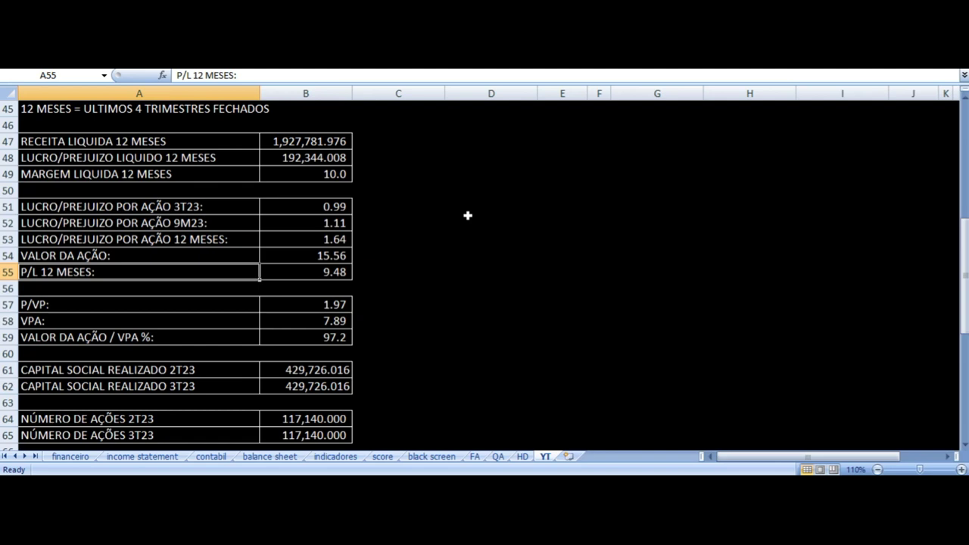
Examine the P/VP ratio and compare the VPA value with VALOR DA AÇÃO.
{"action": "key", "text": "Down"}
{"action": "key", "text": "Down"}
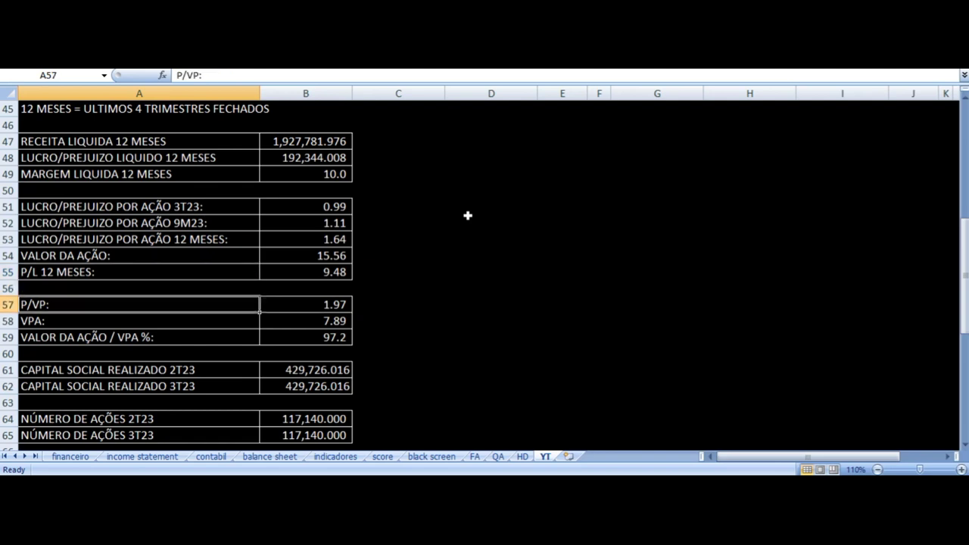
{"action": "key", "text": "Right"}
{"action": "key", "text": "Down"}
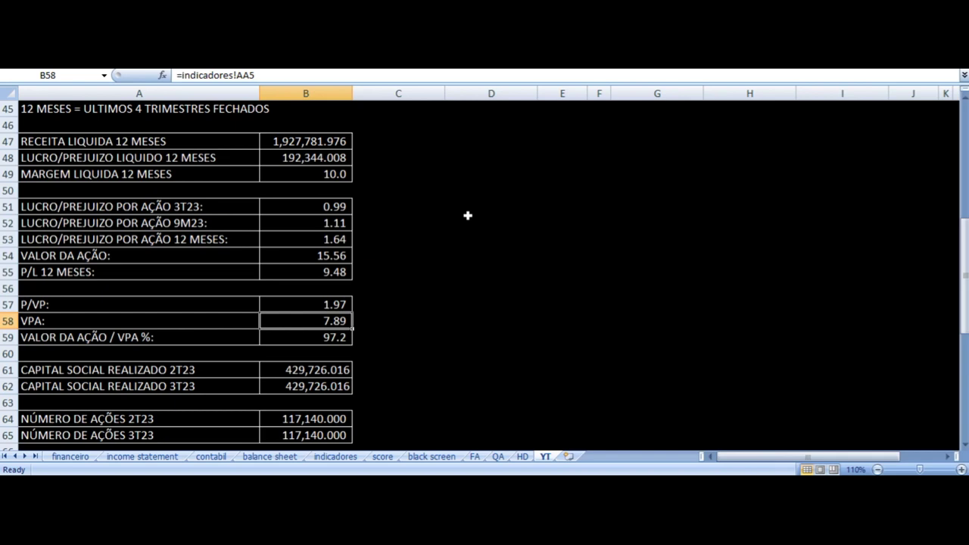
{"action": "key", "text": "Up"}
{"action": "key", "text": "Up"}
{"action": "key", "text": "Up"}
{"action": "key", "text": "Up"}
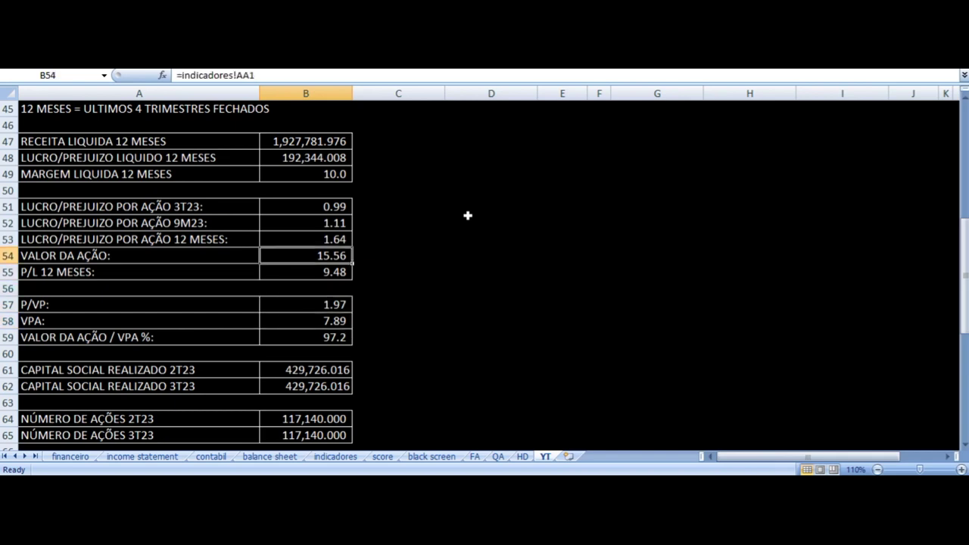
{"action": "key", "text": "Down"}
{"action": "key", "text": "Down"}
{"action": "key", "text": "Down"}
{"action": "key", "text": "Down"}
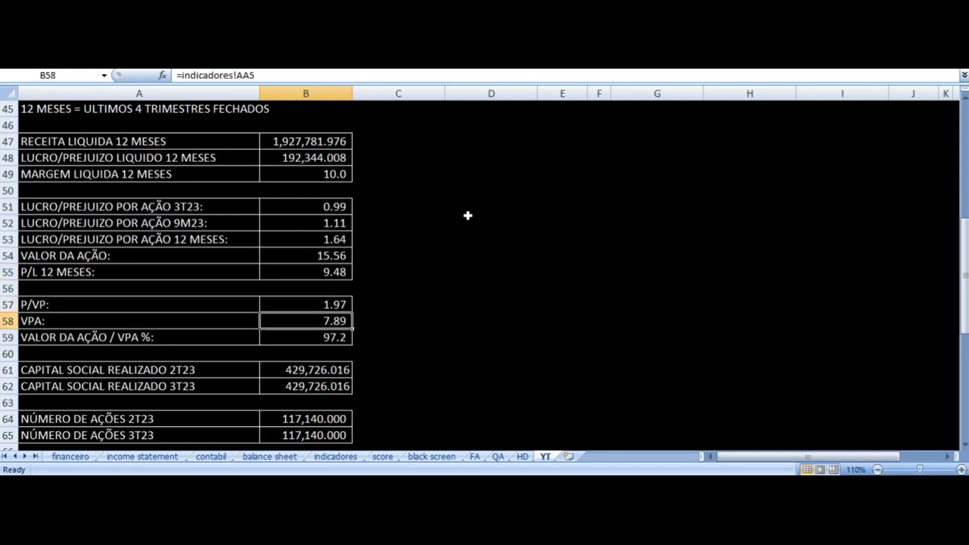
Recheck VPA and P/VP, and read the VALOR DA AÇÃO / VPA % figure.
{"action": "key", "text": "Left"}
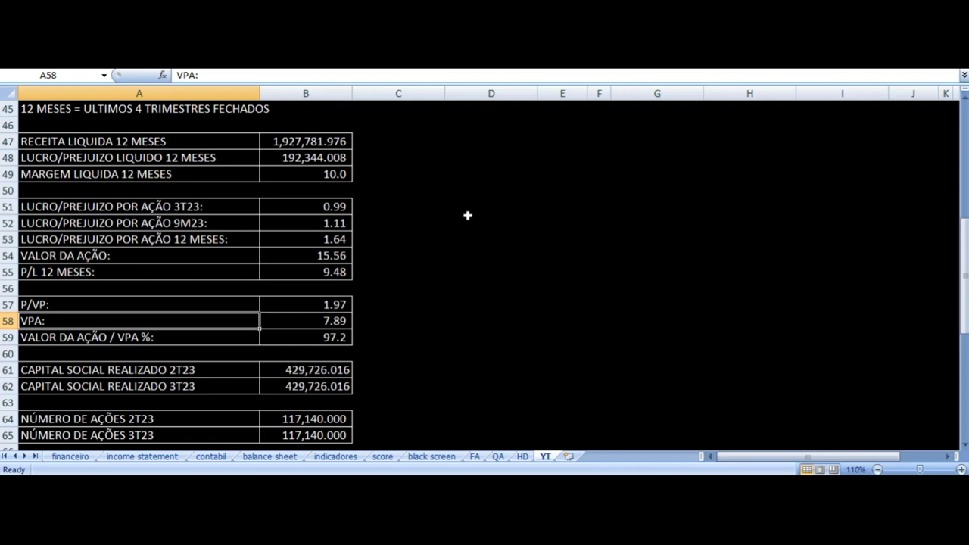
{"action": "key", "text": "Right"}
{"action": "key", "text": "Up"}
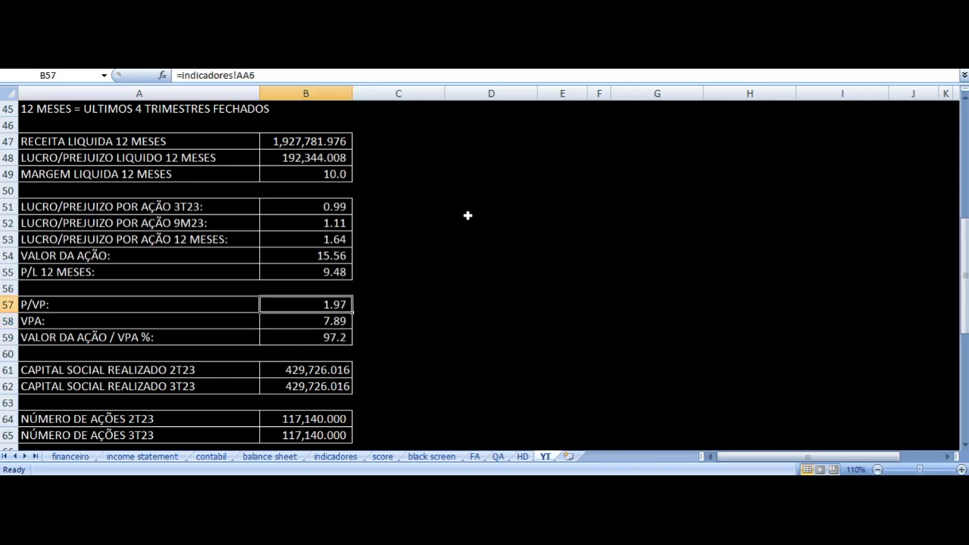
{"action": "key", "text": "Down"}
{"action": "key", "text": "Down"}
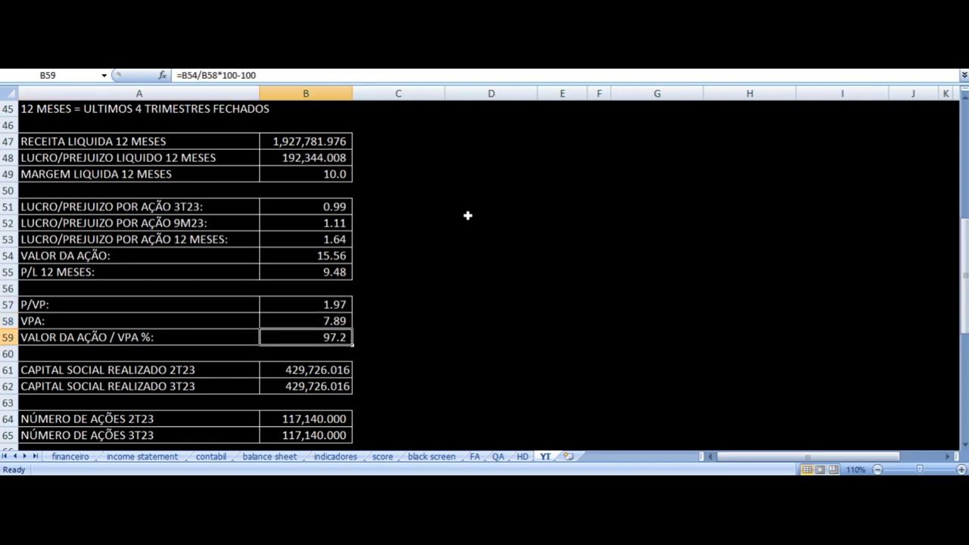
Compare CAPITAL SOCIAL REALIZADO and NÚMERO DE AÇÕES between 2T23 and 3T23.
{"action": "key", "text": "Down"}
{"action": "key", "text": "Down"}
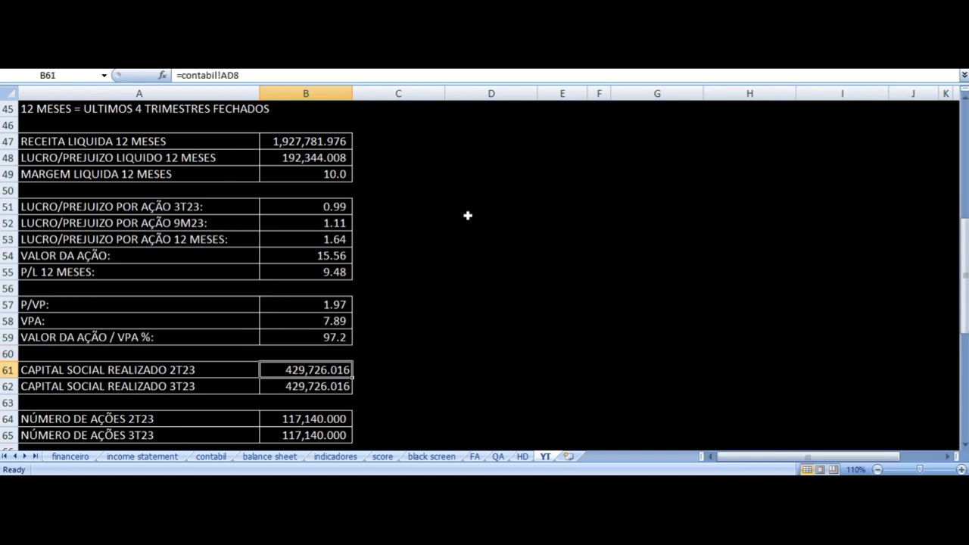
{"action": "scroll", "coordinate": [399, 282], "scroll_direction": "down", "scroll_amount": 3}
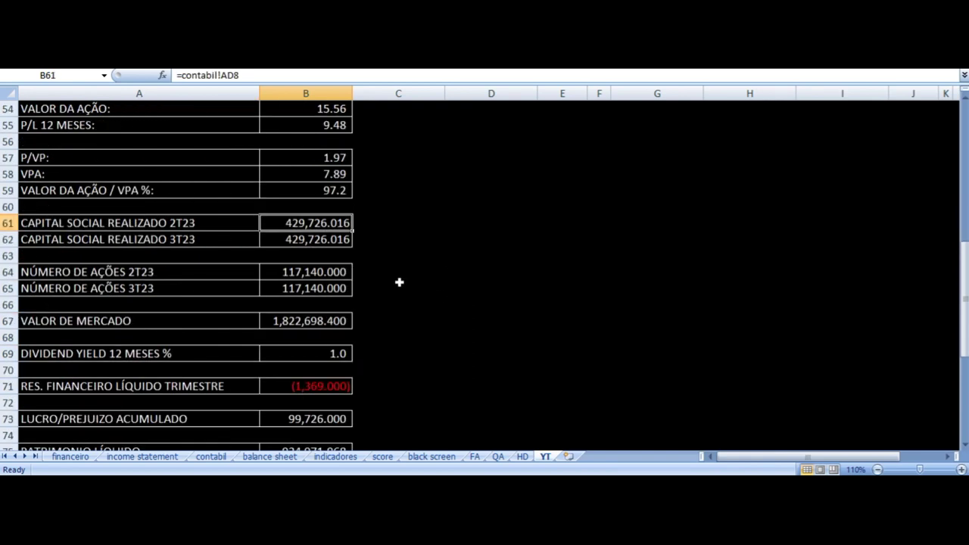
{"action": "left_click", "coordinate": [314, 273]}
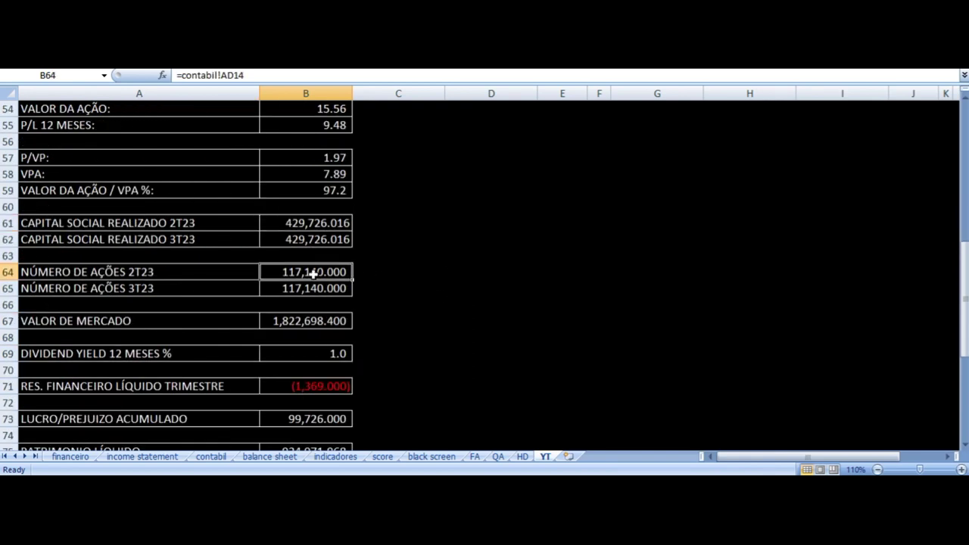
Check the company's VALOR DE MERCADO and DIVIDEND YIELD 12 MESES %.
{"action": "scroll", "coordinate": [452, 279], "scroll_direction": "down", "scroll_amount": 2}
{"action": "left_click", "coordinate": [296, 225]}
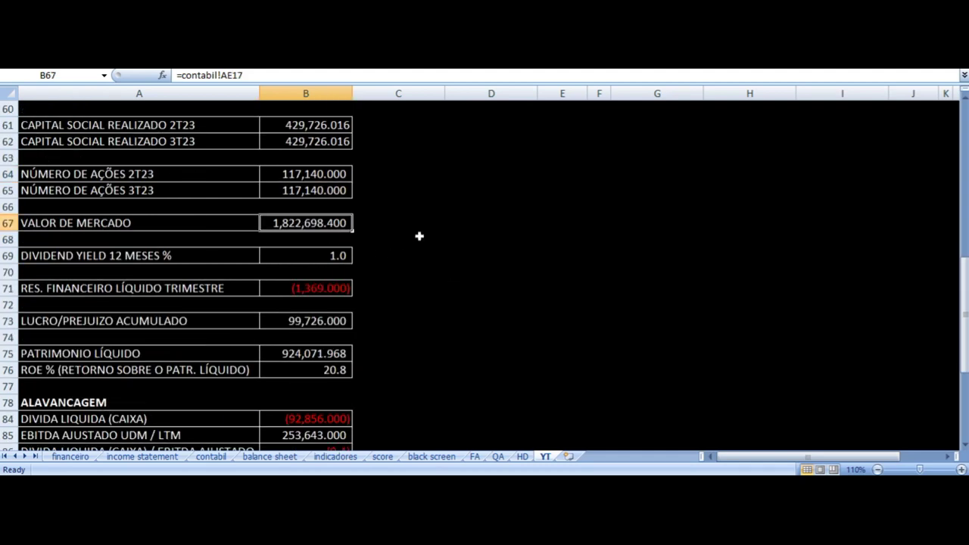
{"action": "key", "text": "Down"}
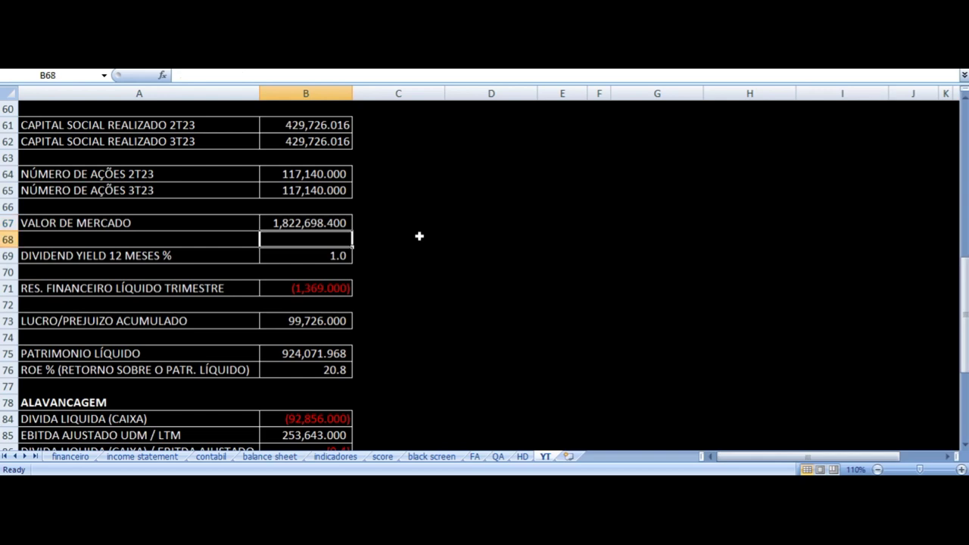
{"action": "key", "text": "Down"}
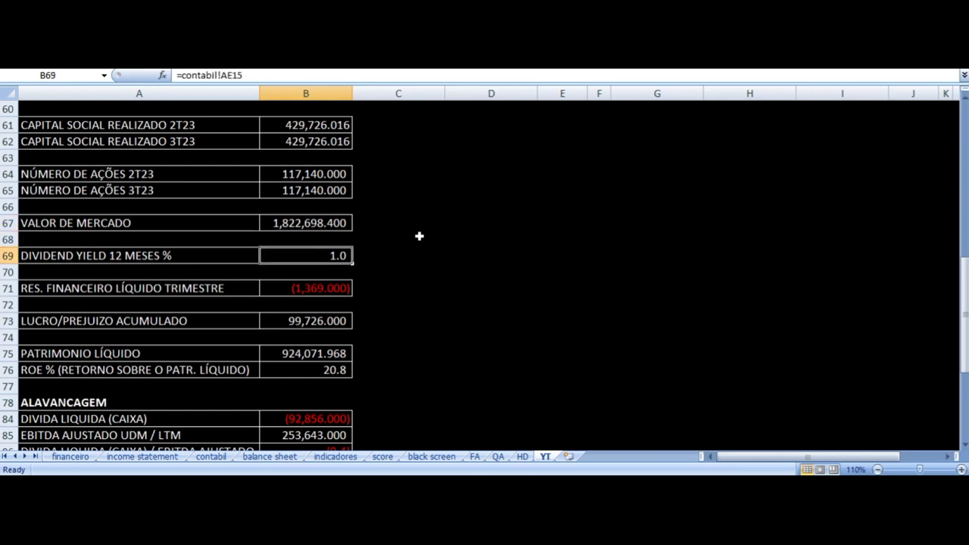
Examine RES. FINANCEIRO LÍQUIDO TRIMESTRE and LUCRO/PREJUIZO ACUMULADO.
{"action": "key", "text": "Left"}
{"action": "key", "text": "Down"}
{"action": "key", "text": "Down"}
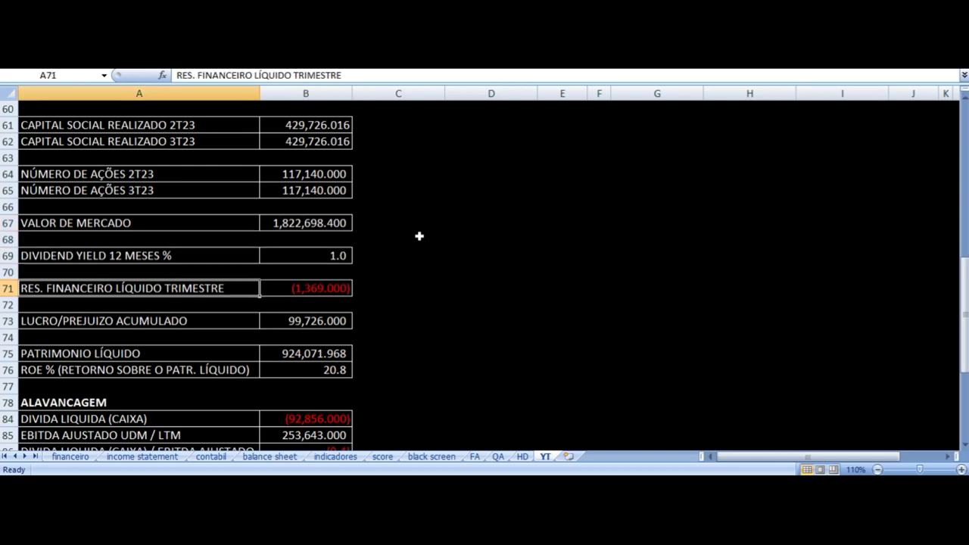
{"action": "key", "text": "Right"}
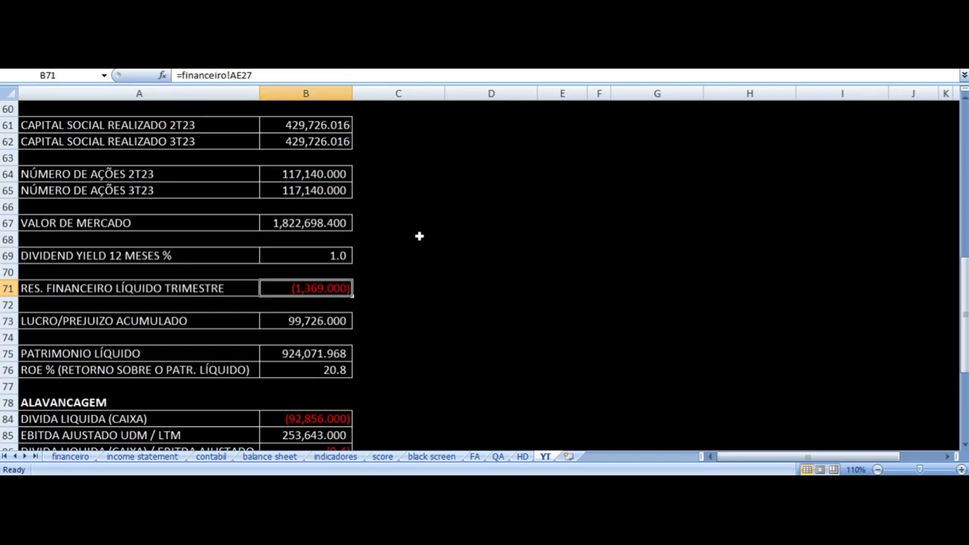
{"action": "key", "text": "Down"}
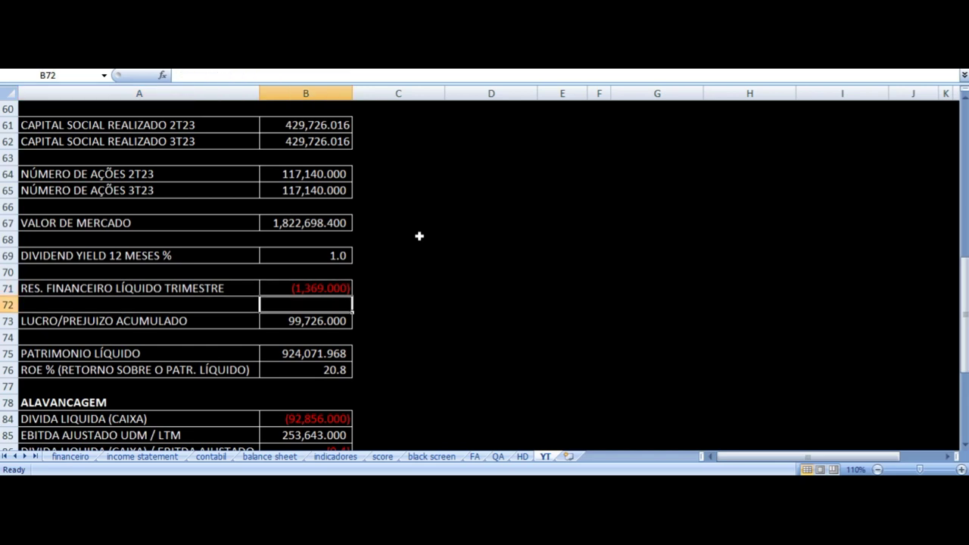
{"action": "key", "text": "Down"}
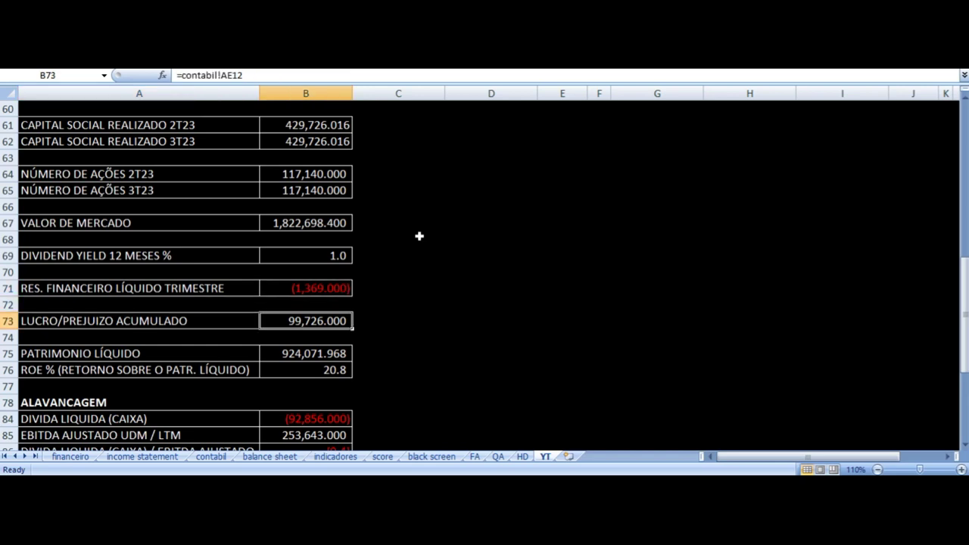
Examine PATRIMONIO LÍQUIDO and the ROE % (RETORNO SOBRE O PATR. LÍQUIDO) figure.
{"action": "scroll", "coordinate": [419, 237], "scroll_direction": "down", "scroll_amount": 1}
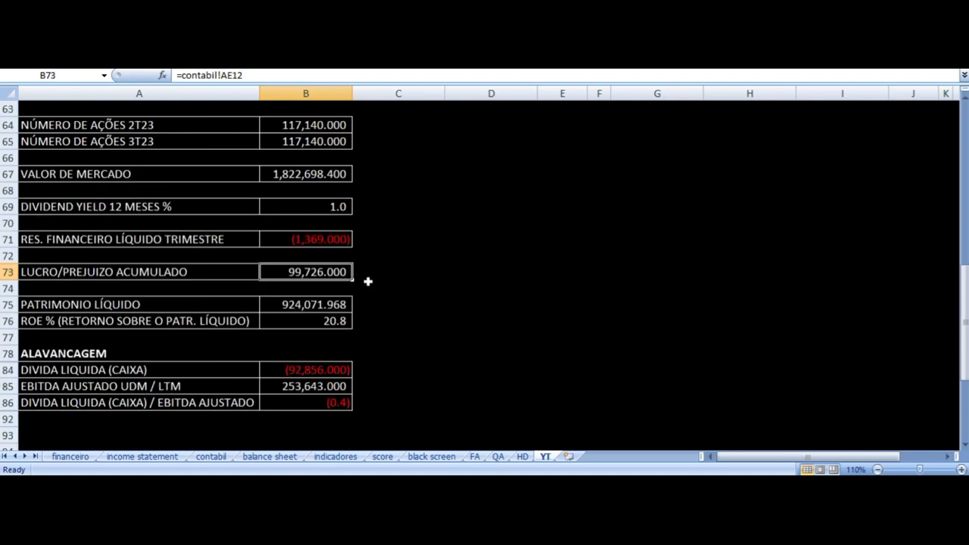
{"action": "key", "text": "Down"}
{"action": "key", "text": "Down"}
{"action": "key", "text": "Left"}
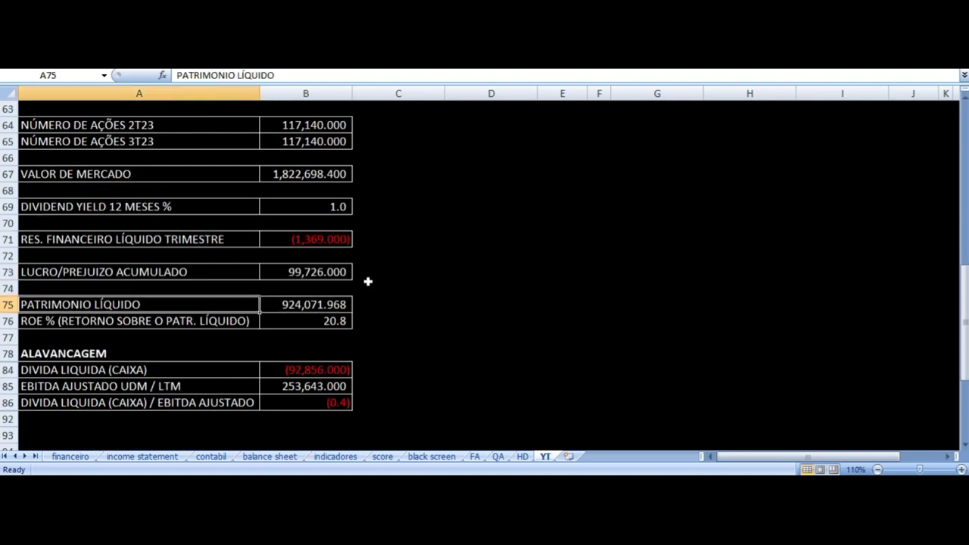
{"action": "key", "text": "Down"}
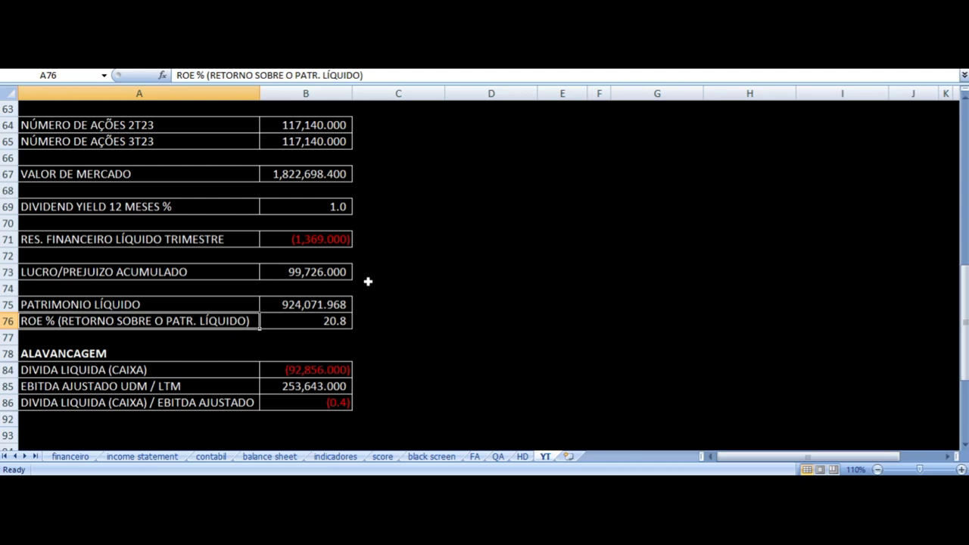
{"action": "key", "text": "Right"}
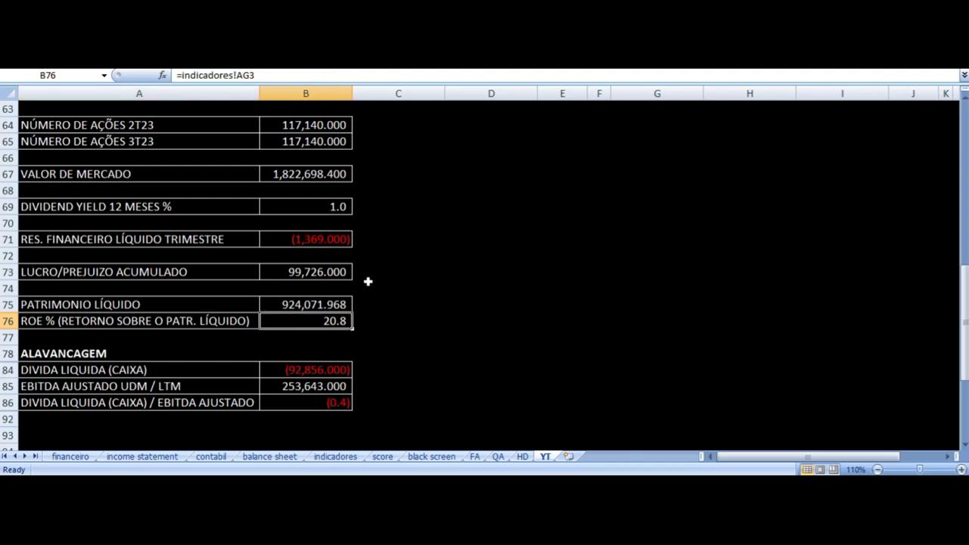
Examine the ALAVANCAGEM block, focusing on DIVIDA LIQUIDA (CAIXA) and its ratio to EBITDA AJUSTADO.
{"action": "key", "text": "Left"}
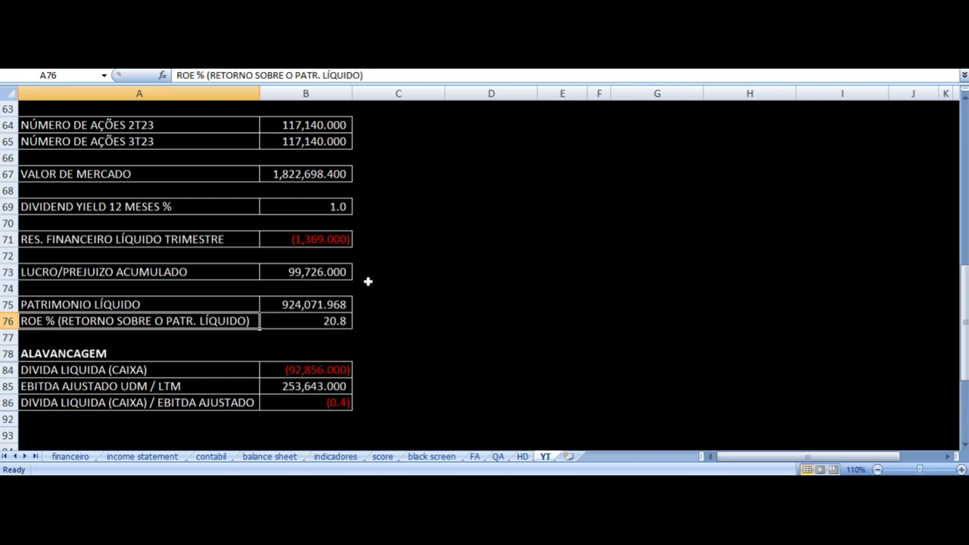
{"action": "key", "text": "Down"}
{"action": "key", "text": "Down"}
{"action": "key", "text": "Down"}
{"action": "key", "text": "Right"}
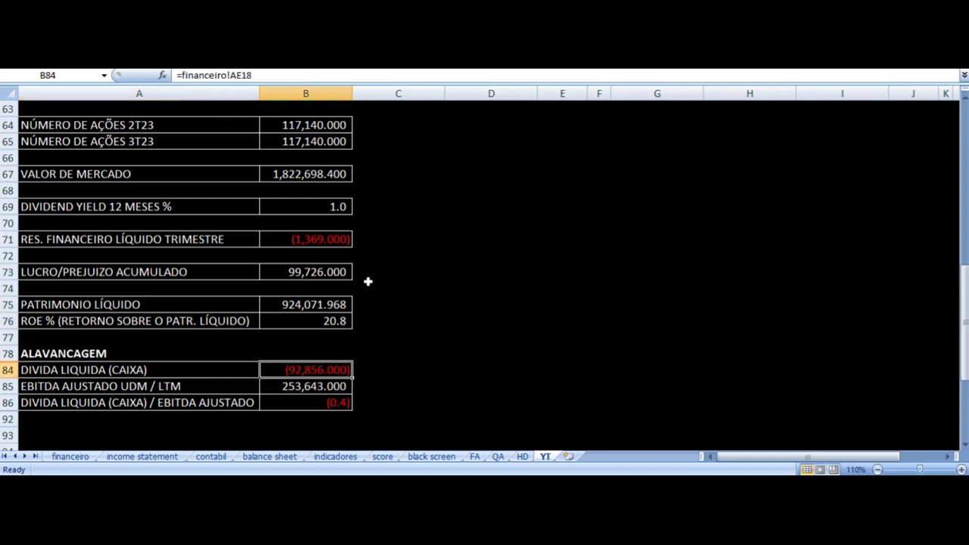
{"action": "key", "text": "Left"}
{"action": "key", "text": "Right"}
{"action": "scroll", "coordinate": [279, 258], "scroll_direction": "down", "scroll_amount": 3}
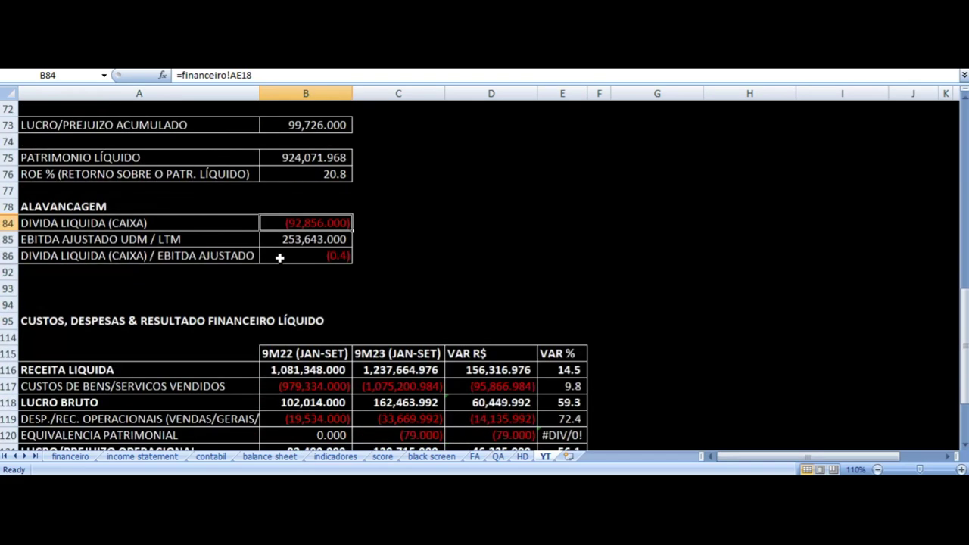
Go to the CUSTOS, DESPESAS & RESULTADO FINANCEIRO LÍQUIDO table and identify its 9M22 and 9M23 comparison periods.
{"action": "scroll", "coordinate": [255, 242], "scroll_direction": "down", "scroll_amount": 4}
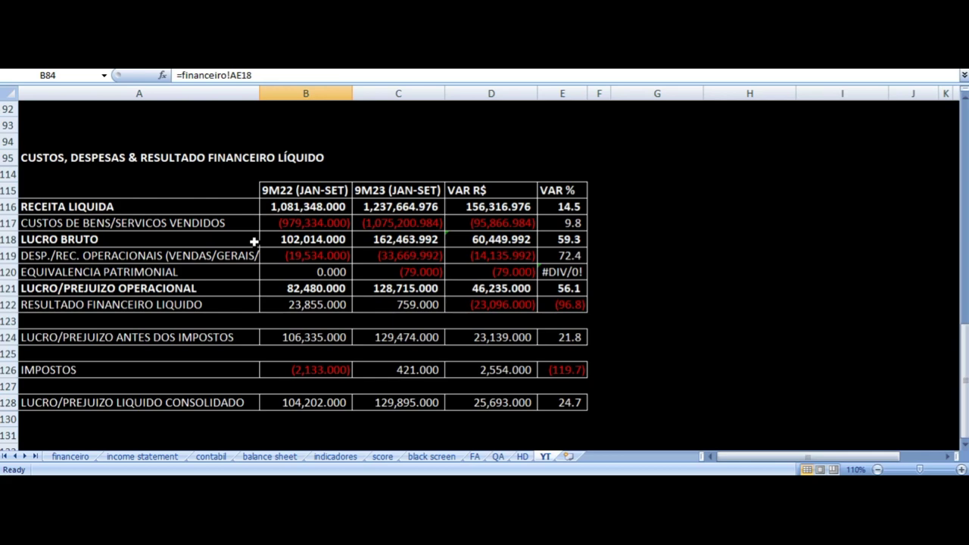
{"action": "scroll", "coordinate": [255, 242], "scroll_direction": "down", "scroll_amount": 1}
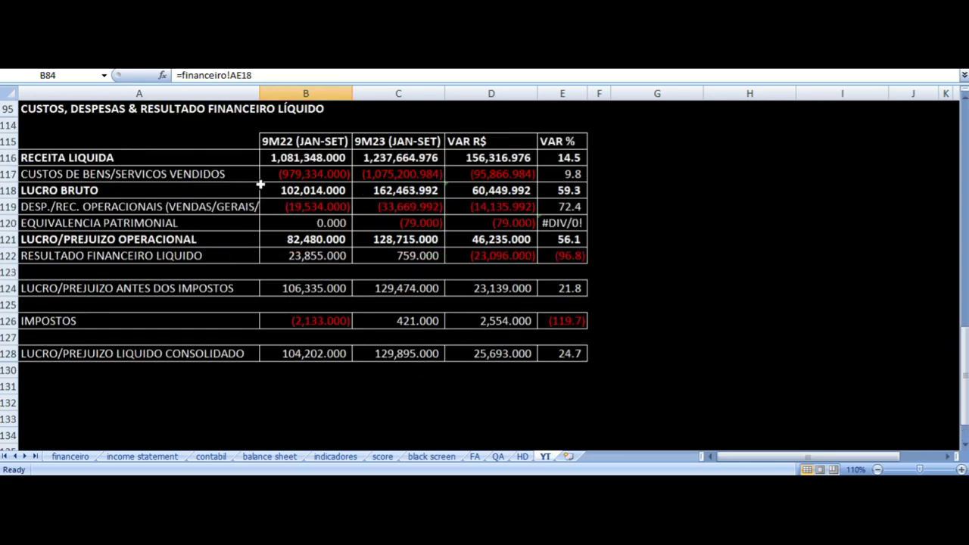
{"action": "left_click", "coordinate": [573, 158]}
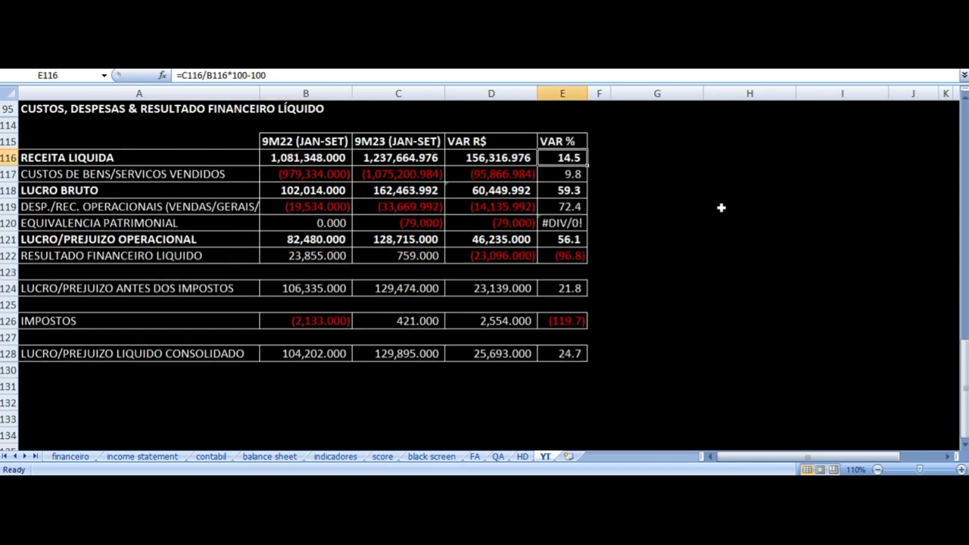
{"action": "key", "text": "Left"}
{"action": "key", "text": "Left"}
{"action": "key", "text": "Left"}
{"action": "key", "text": "Left"}
{"action": "key", "text": "Up"}
{"action": "key", "text": "Right"}
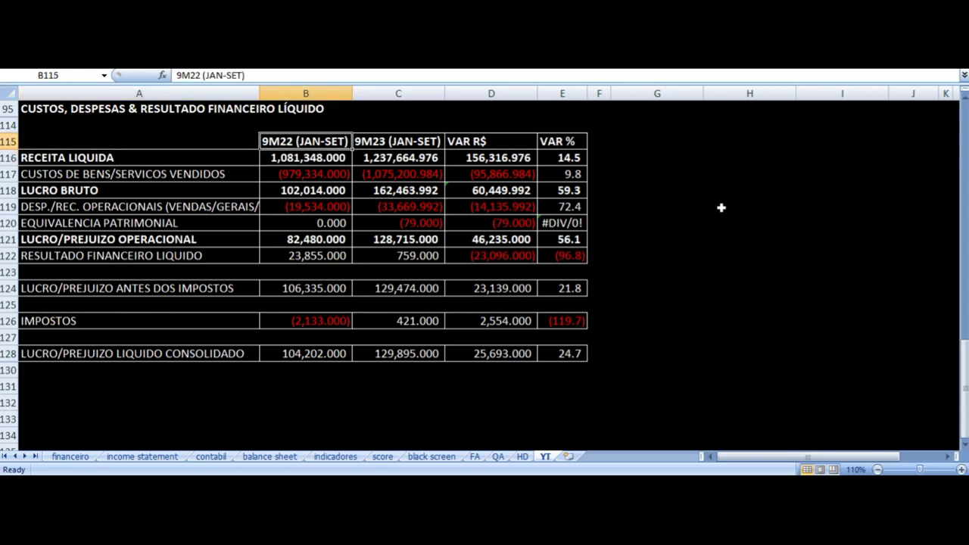
{"action": "key", "text": "Right"}
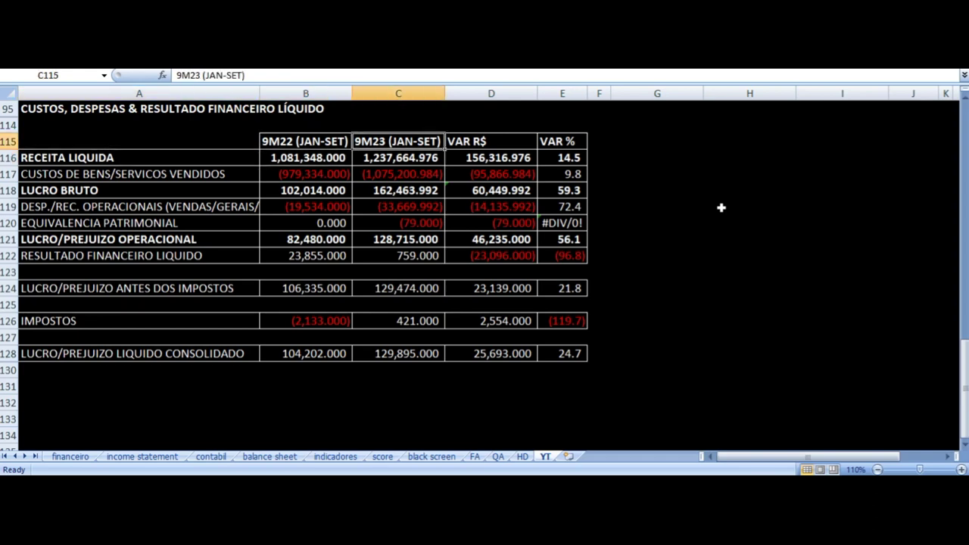
Compare RECEITA LIQUIDA and CUSTOS DE BENS/SERVICOS VENDIDOS between 9M22 and 9M23, including their percentage variation.
{"action": "key", "text": "Left"}
{"action": "key", "text": "Down"}
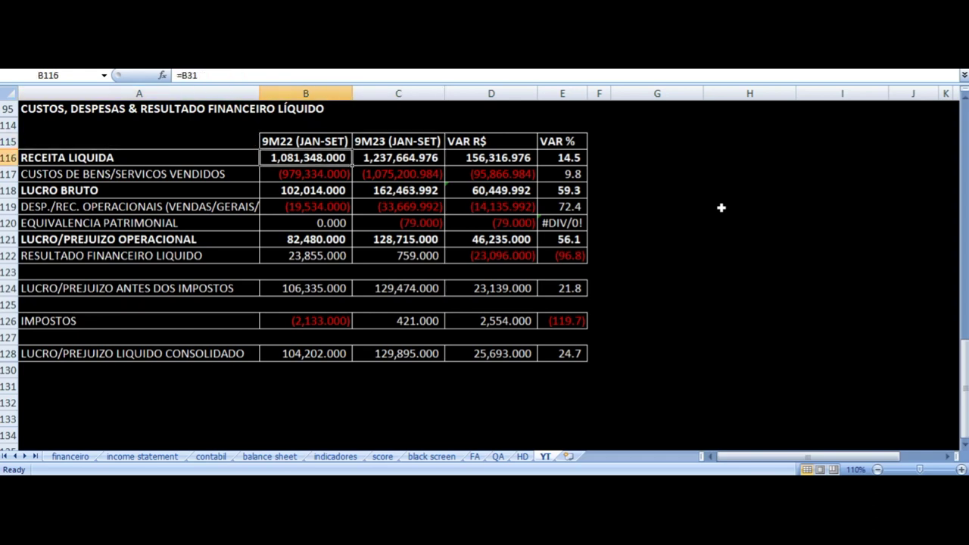
{"action": "key", "text": "Right"}
{"action": "key", "text": "Right"}
{"action": "key", "text": "Right"}
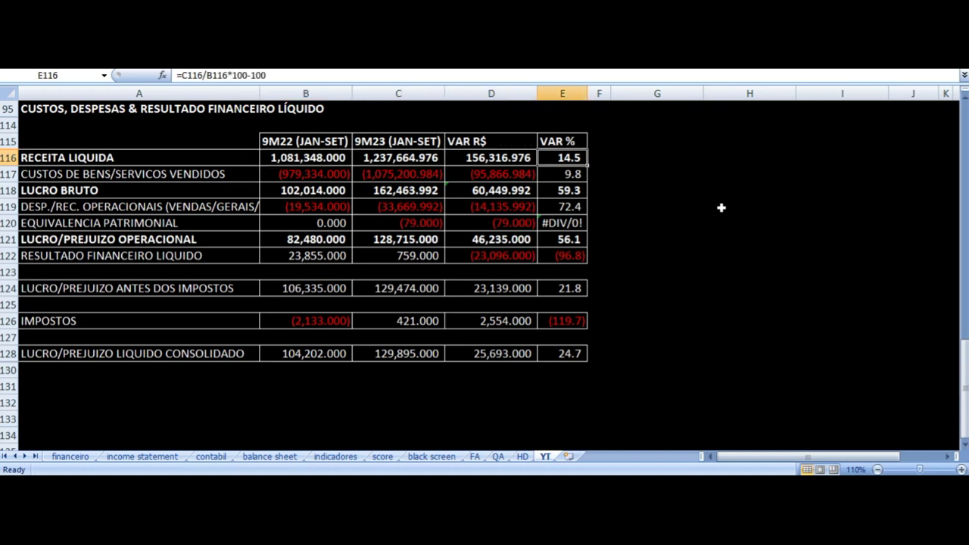
{"action": "key", "text": "Down"}
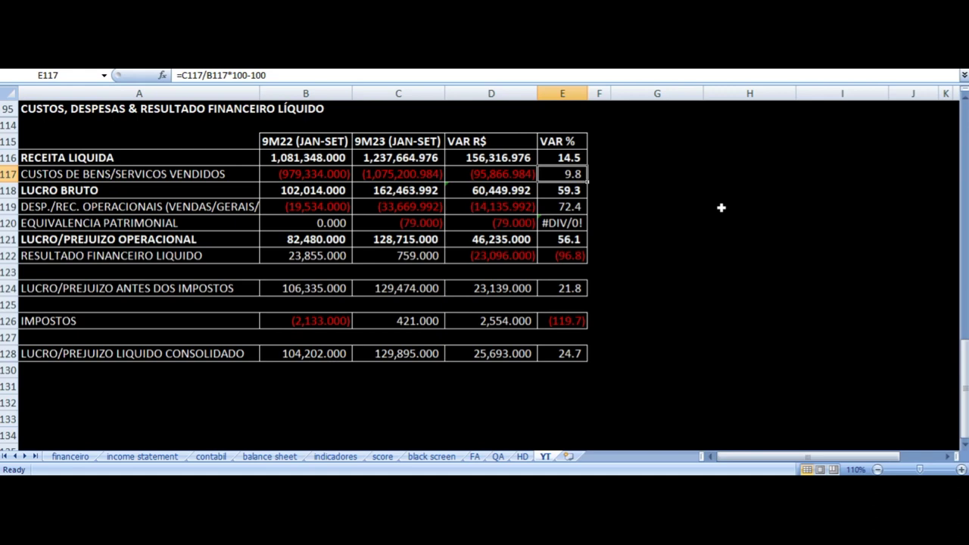
Check the LUCRO BRUTO variation between 9M22 and 9M23 in reais and in percent.
{"action": "key", "text": "Left"}
{"action": "key", "text": "Down"}
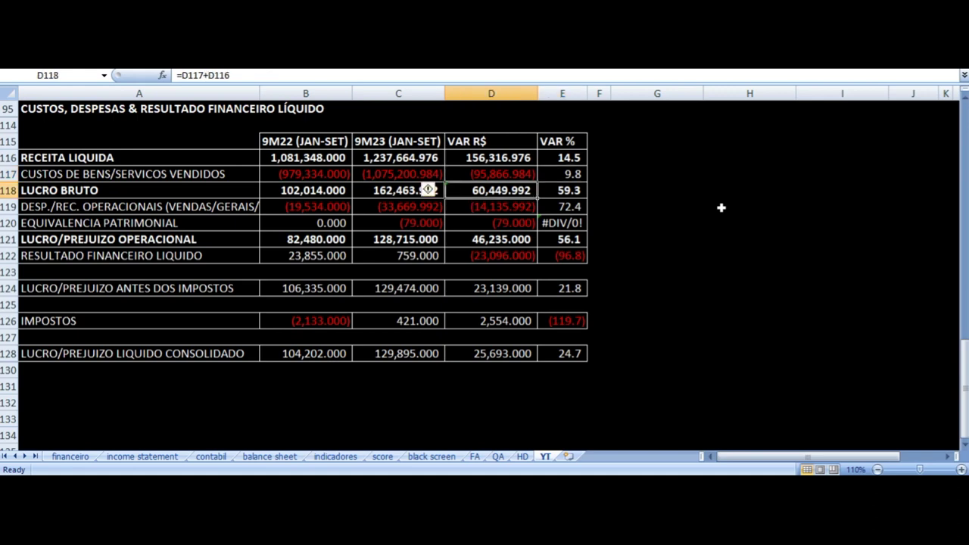
{"action": "key", "text": "Right"}
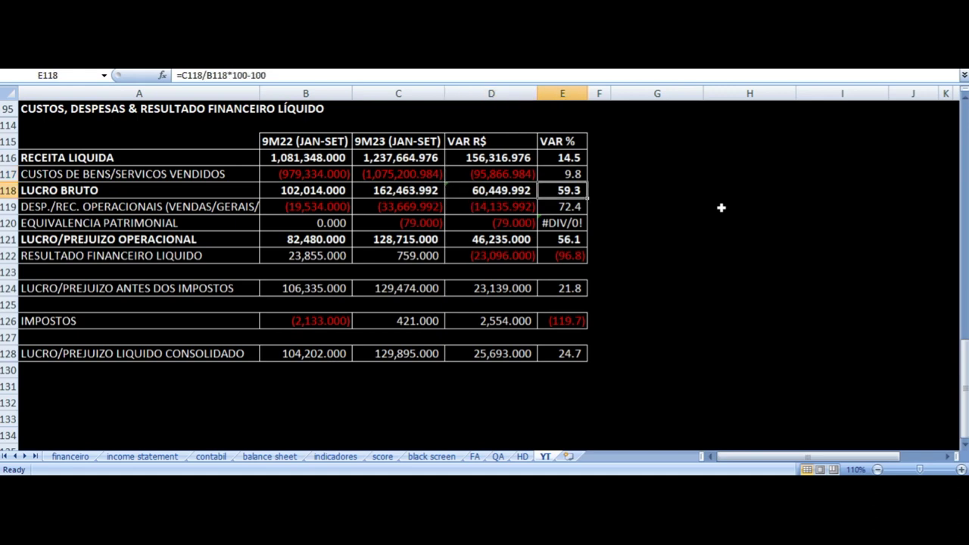
{"action": "key", "text": "Left"}
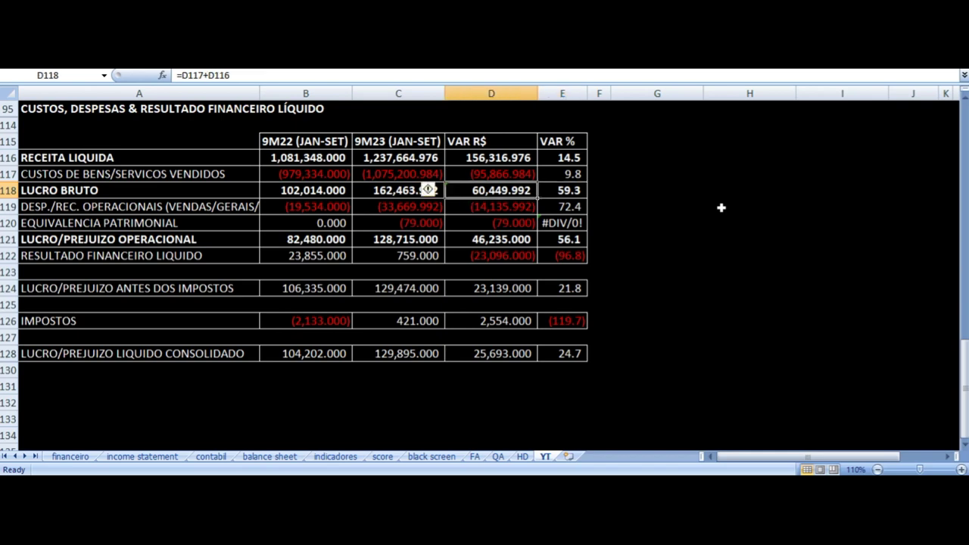
Check the nine-month variation of the operating expenses row (DESP./REC. OPERACIONAIS) and of EQUIVALENCIA PATRIMONIAL.
{"action": "key", "text": "Down"}
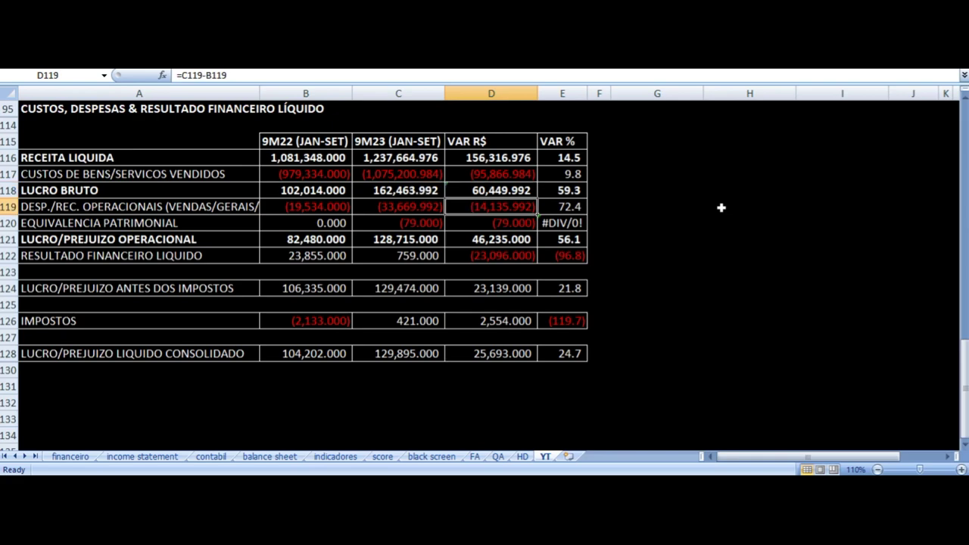
{"action": "key", "text": "Right"}
{"action": "key", "text": "Down"}
{"action": "key", "text": "Up"}
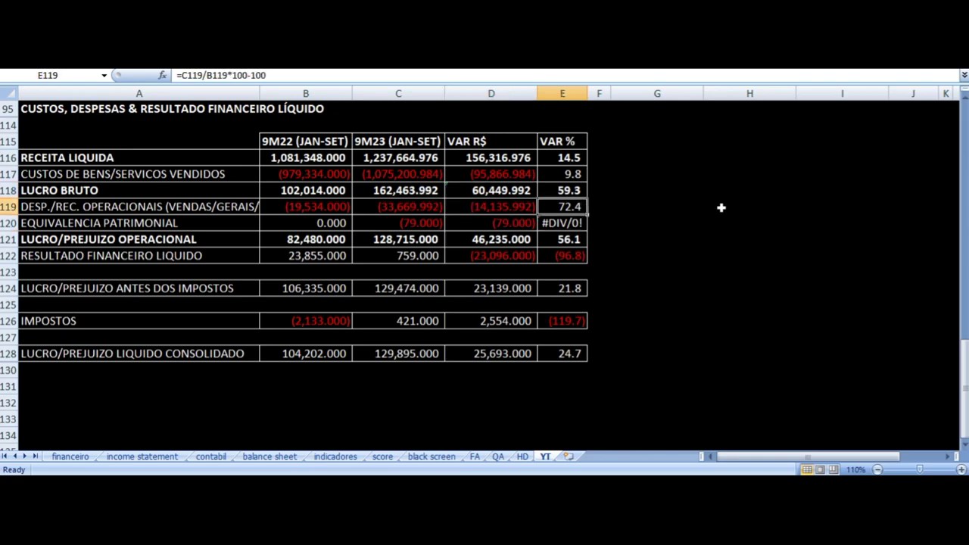
{"action": "key", "text": "Down"}
{"action": "key", "text": "Left"}
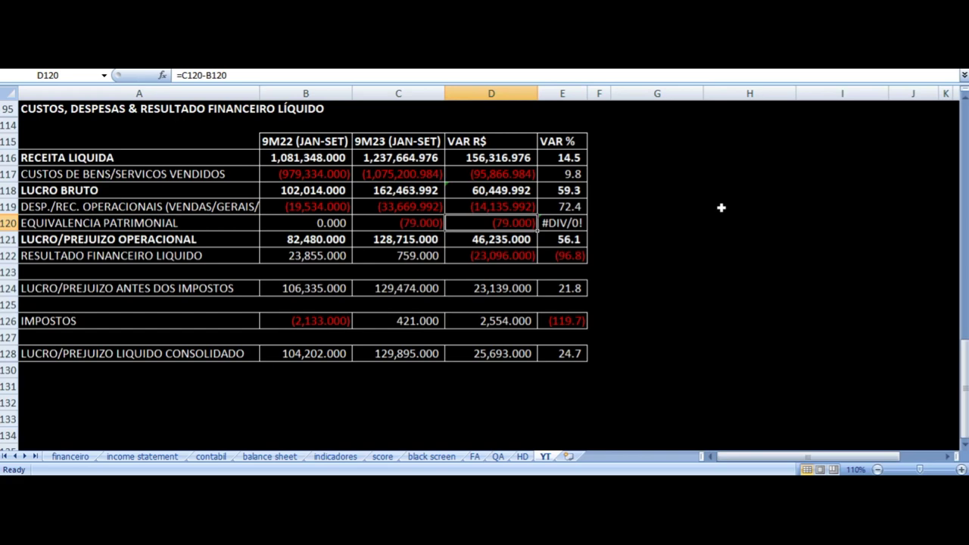
Compare LUCRO/PREJUIZO OPERACIONAL across 9M22, 9M23 and both variation columns.
{"action": "key", "text": "Down"}
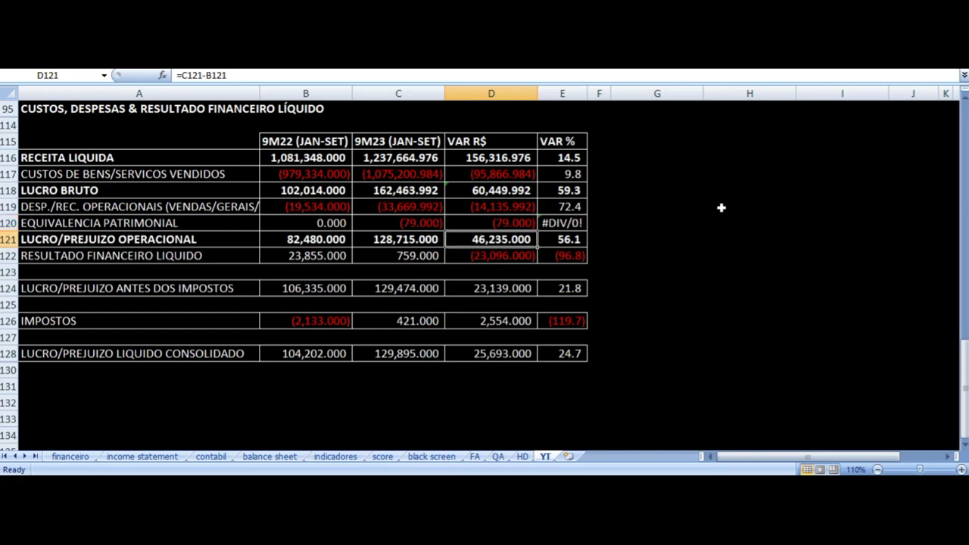
{"action": "key", "text": "Right"}
{"action": "key", "text": "Left"}
{"action": "key", "text": "Left"}
{"action": "key", "text": "Left"}
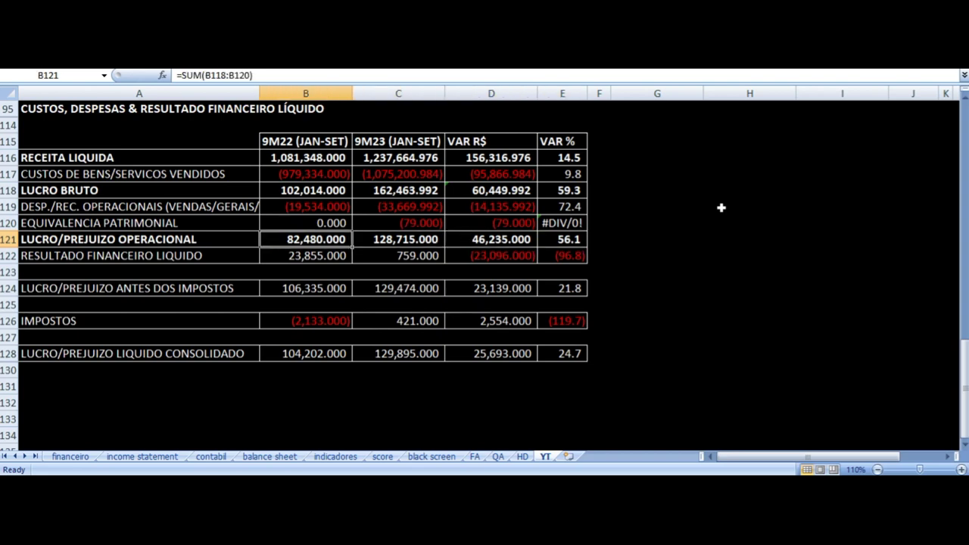
{"action": "key", "text": "Right"}
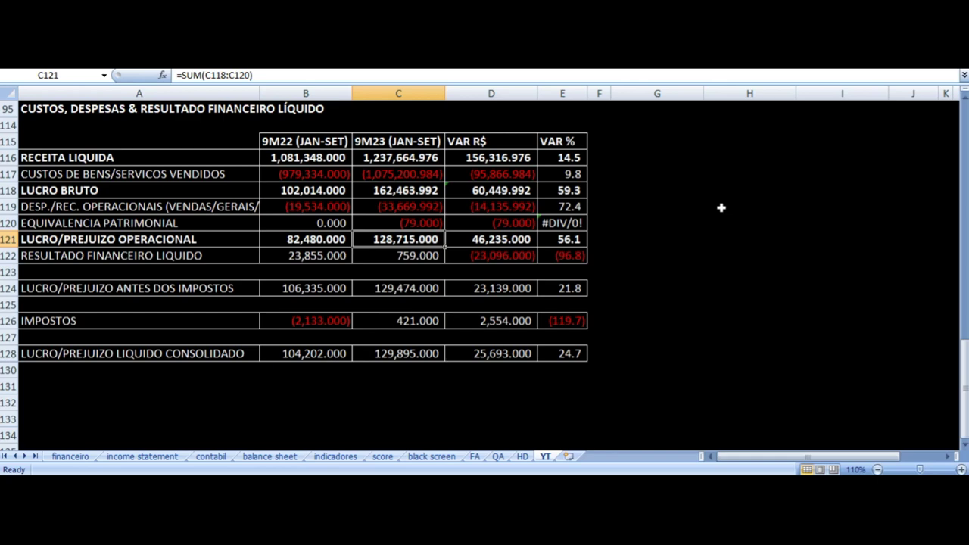
Compare RESULTADO FINANCEIRO LIQUIDO between 9M22 and 9M23, including its variation in reais and percent.
{"action": "key", "text": "Down"}
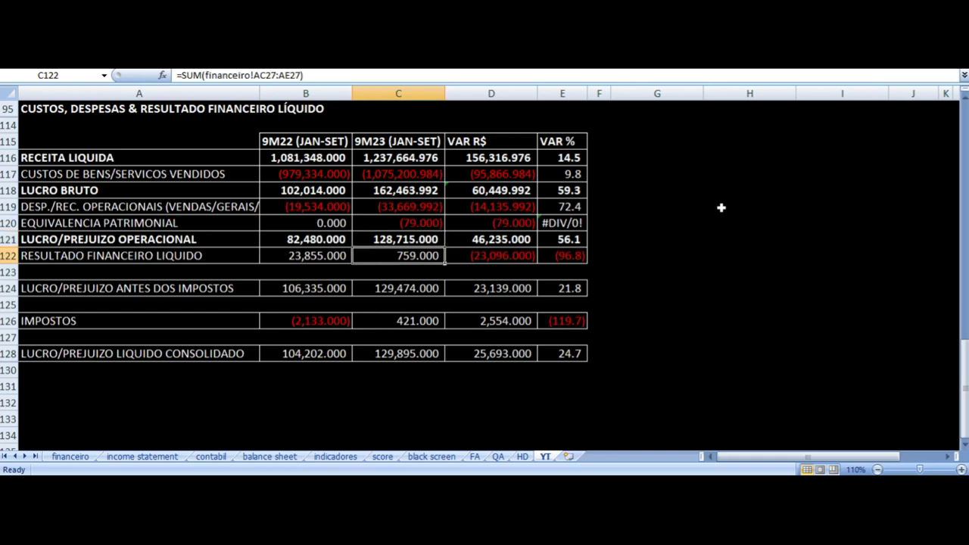
{"action": "key", "text": "Right"}
{"action": "key", "text": "Right"}
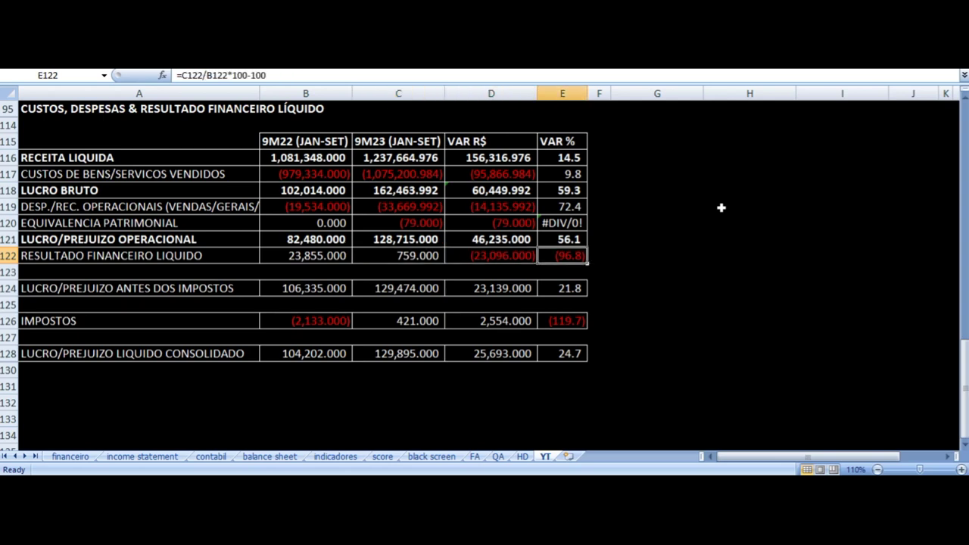
{"action": "key", "text": "Left"}
{"action": "key", "text": "Left"}
{"action": "key", "text": "Left"}
{"action": "key", "text": "Right"}
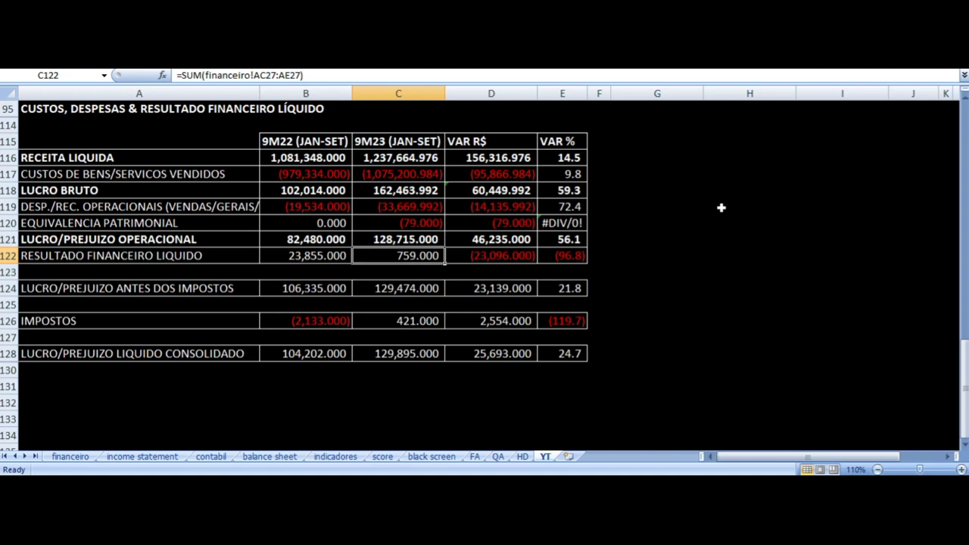
Review the LUCRO/PREJUIZO ANTES DOS IMPOSTOS row across both nine-month periods and its variation columns.
{"action": "key", "text": "Left"}
{"action": "key", "text": "Left"}
{"action": "key", "text": "Down"}
{"action": "key", "text": "Down"}
{"action": "key", "text": "Right"}
{"action": "key", "text": "Right"}
{"action": "key", "text": "Right"}
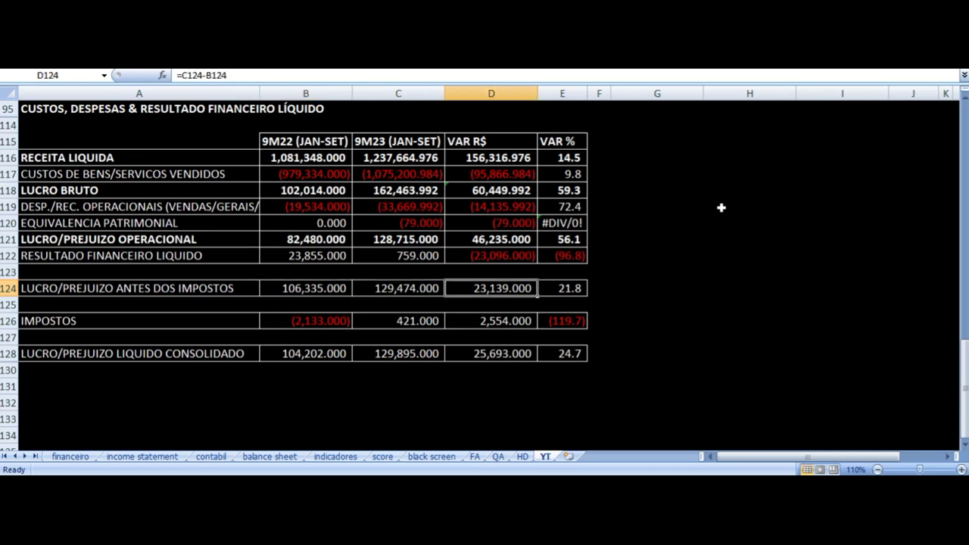
{"action": "key", "text": "Right"}
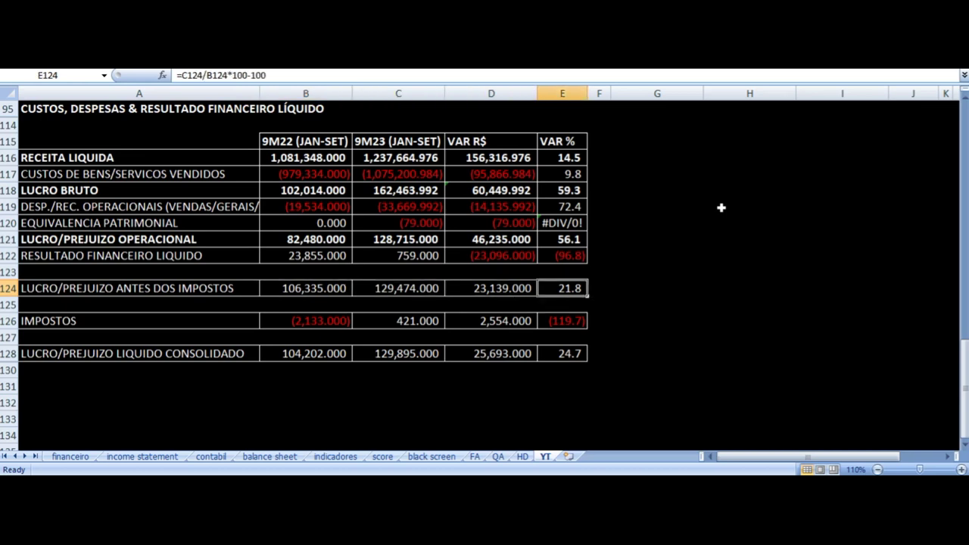
{"action": "key", "text": "Left"}
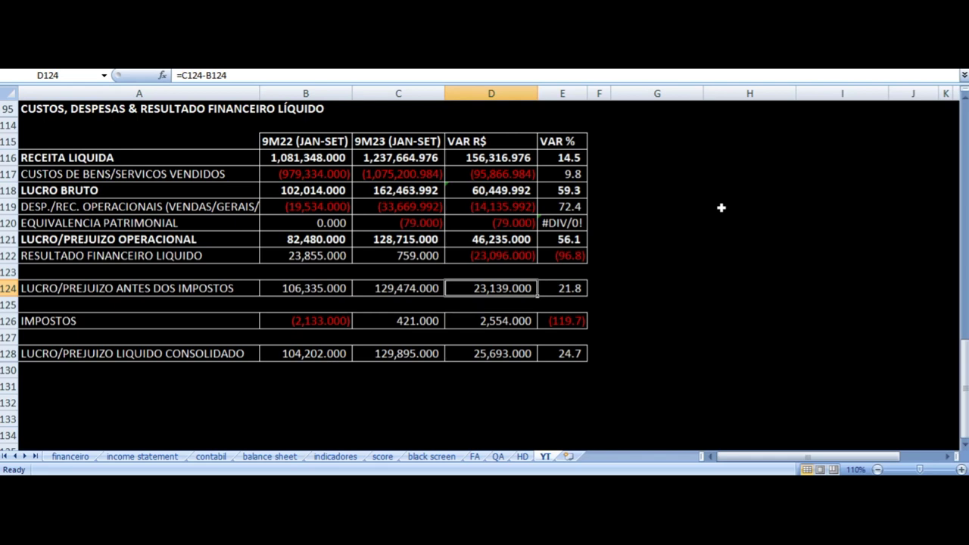
Examine the IMPOSTOS row for 9M22 and 9M23 and its variation in reais.
{"action": "key", "text": "Down"}
{"action": "key", "text": "Down"}
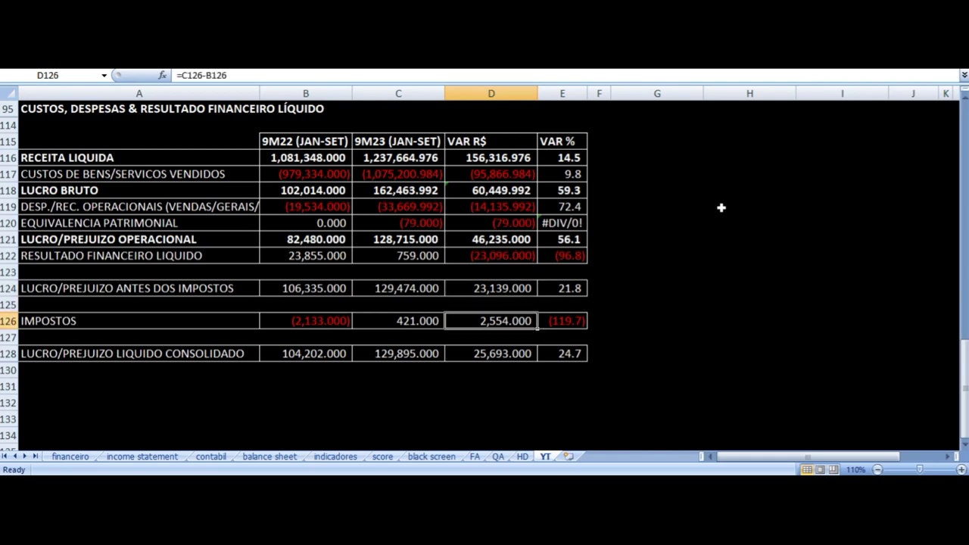
{"action": "key", "text": "Left"}
{"action": "key", "text": "Left"}
{"action": "key", "text": "Left"}
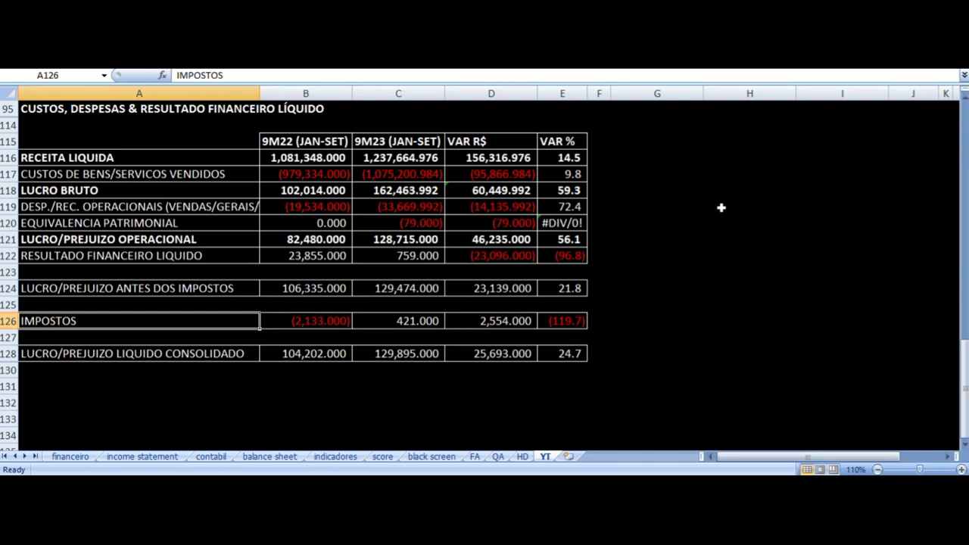
{"action": "key", "text": "Right"}
{"action": "key", "text": "Right"}
Compare LUCRO/PREJUIZO LIQUIDO CONSOLIDADO between 9M22 and 9M23, including its variation in reais and percent.
{"action": "key", "text": "Down"}
{"action": "key", "text": "Down"}
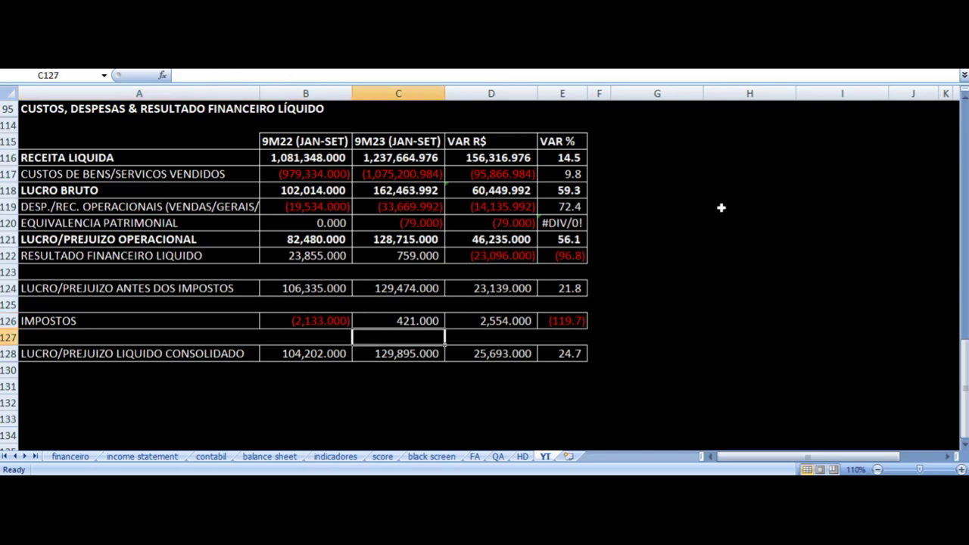
{"action": "key", "text": "Left"}
{"action": "key", "text": "Left"}
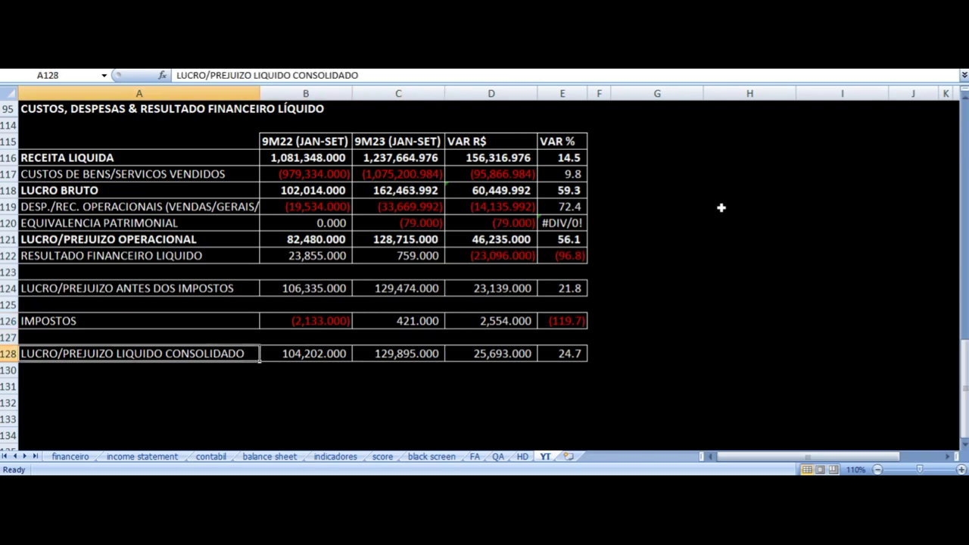
{"action": "key", "text": "Right"}
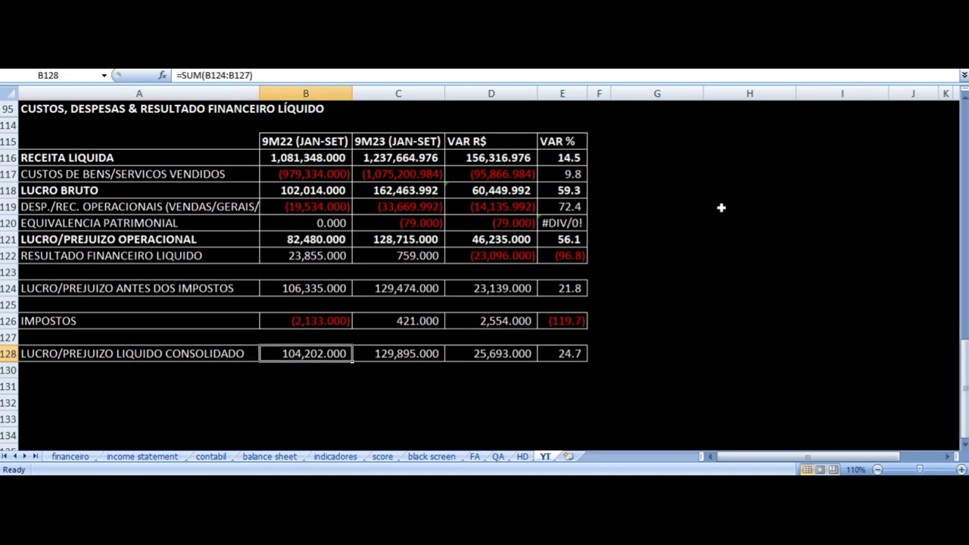
{"action": "key", "text": "Right"}
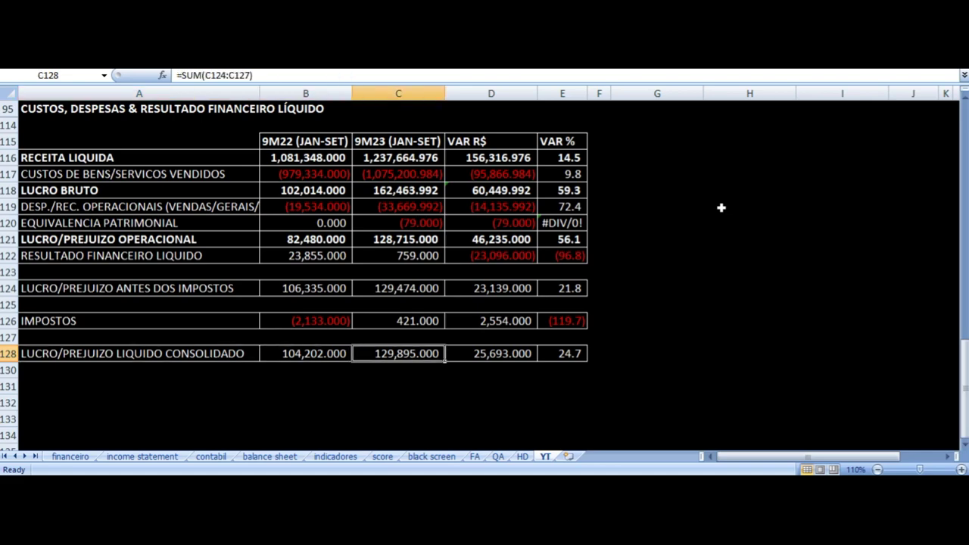
{"action": "key", "text": "Right"}
{"action": "key", "text": "Right"}
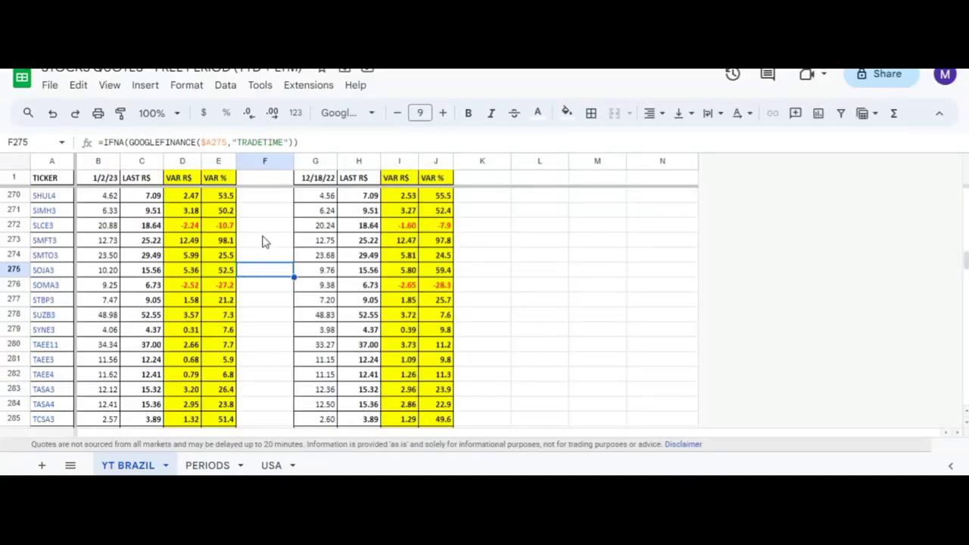
Review SOJA3's year-to-date performance in row 275, from the 1/2/23 price through the last price and both variation columns.
{"action": "key", "text": "Left"}
{"action": "key", "text": "Left"}
{"action": "key", "text": "Left"}
{"action": "key", "text": "Left"}
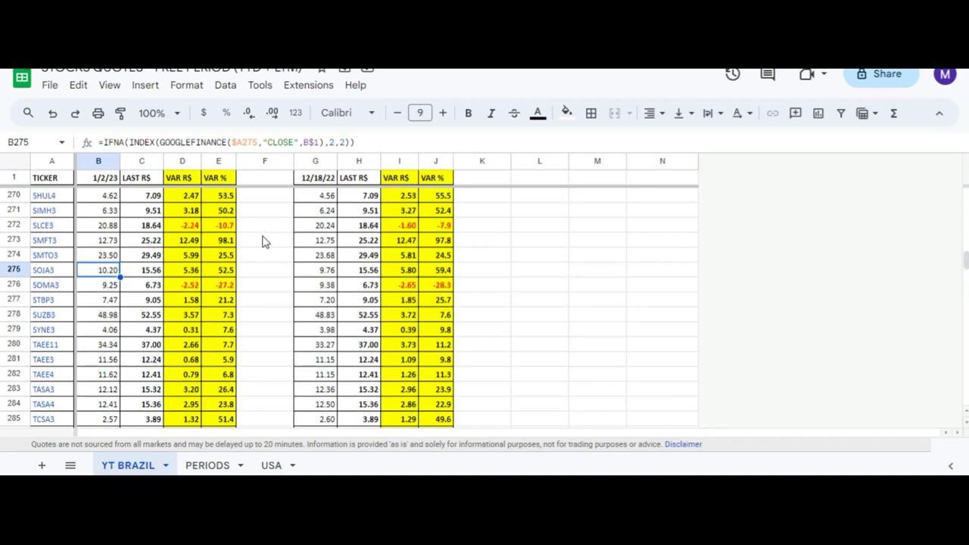
{"action": "key", "text": "Right"}
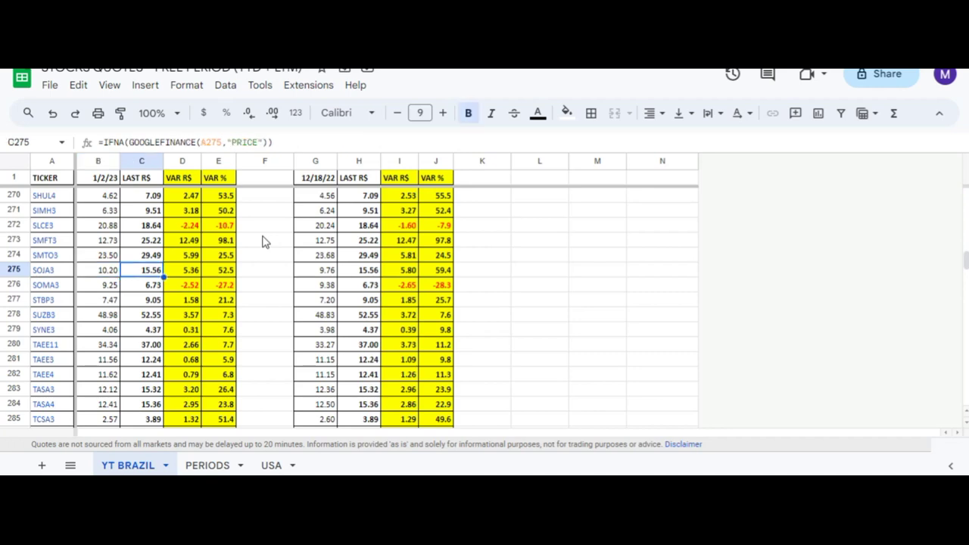
{"action": "key", "text": "Right"}
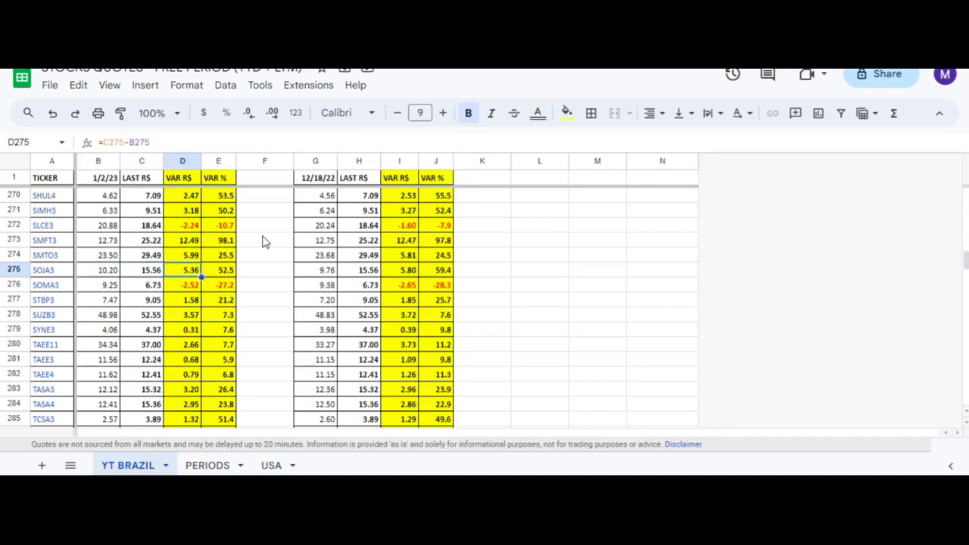
{"action": "key", "text": "Right"}
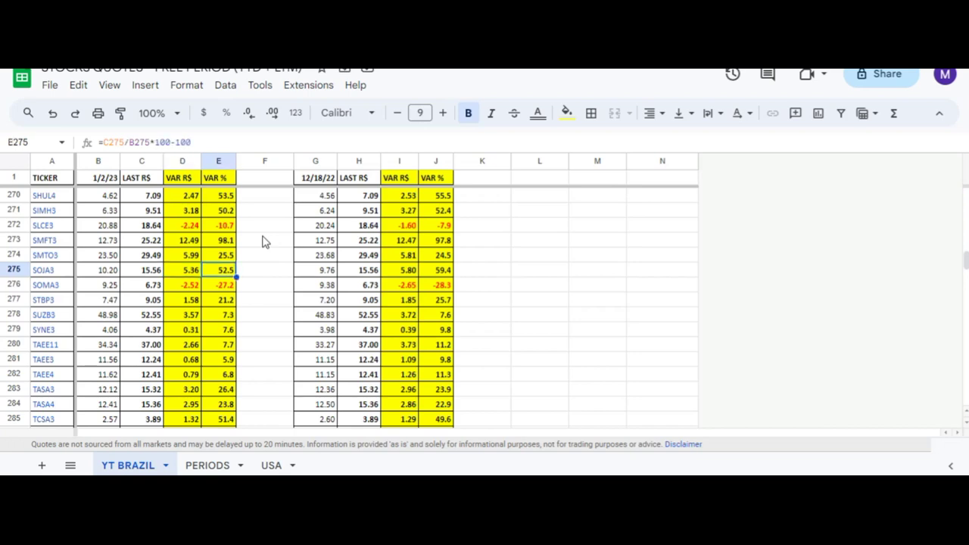
Review SOJA3's twelve-month performance from 12/18/22, including the last price and its variation in reais and percent.
{"action": "key", "text": "Right"}
{"action": "key", "text": "Right"}
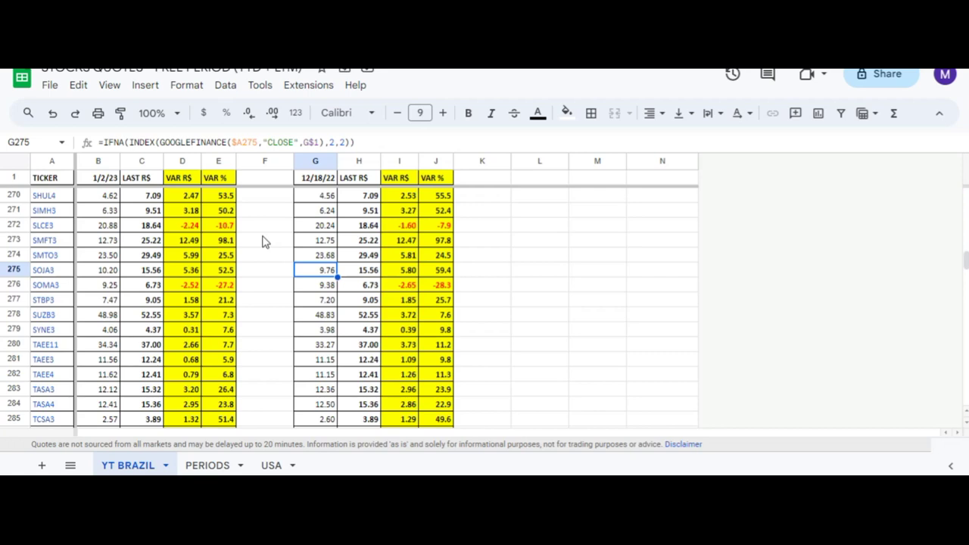
{"action": "key", "text": "Right"}
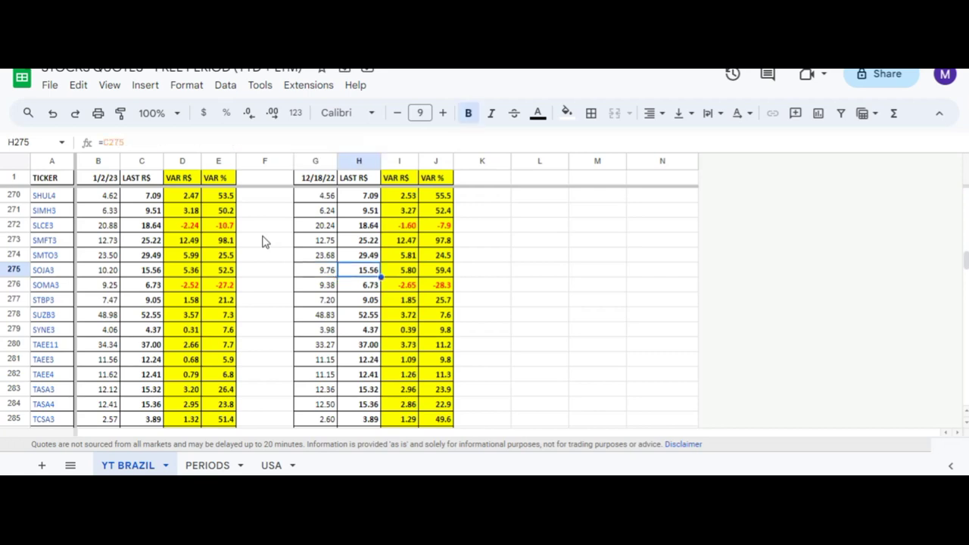
{"action": "key", "text": "Right"}
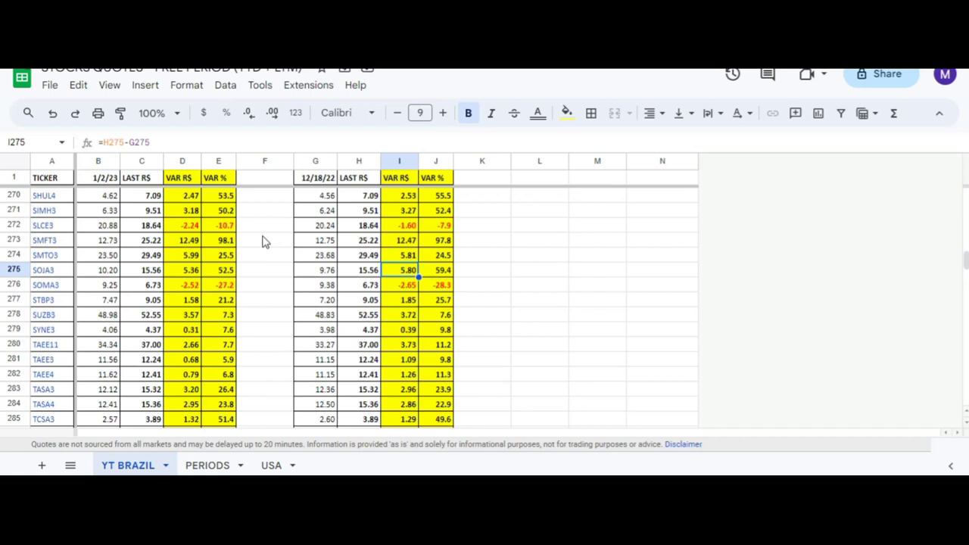
{"action": "key", "text": "Right"}
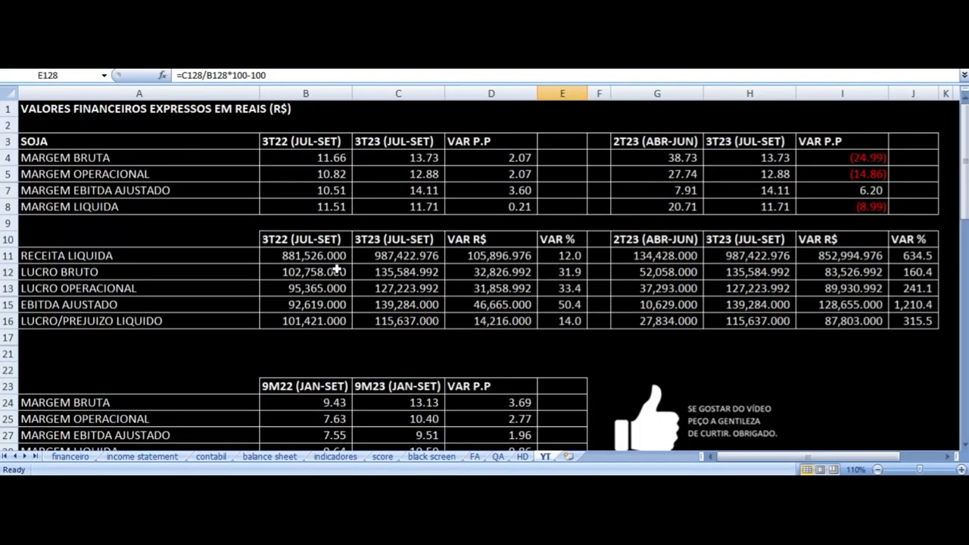
Switch to the Excel workbook and skim the YT sheet's nine-month and twelve-month figures up to the P/L 12 MESES value.
{"action": "scroll", "coordinate": [337, 270], "scroll_direction": "down", "scroll_amount": 12}
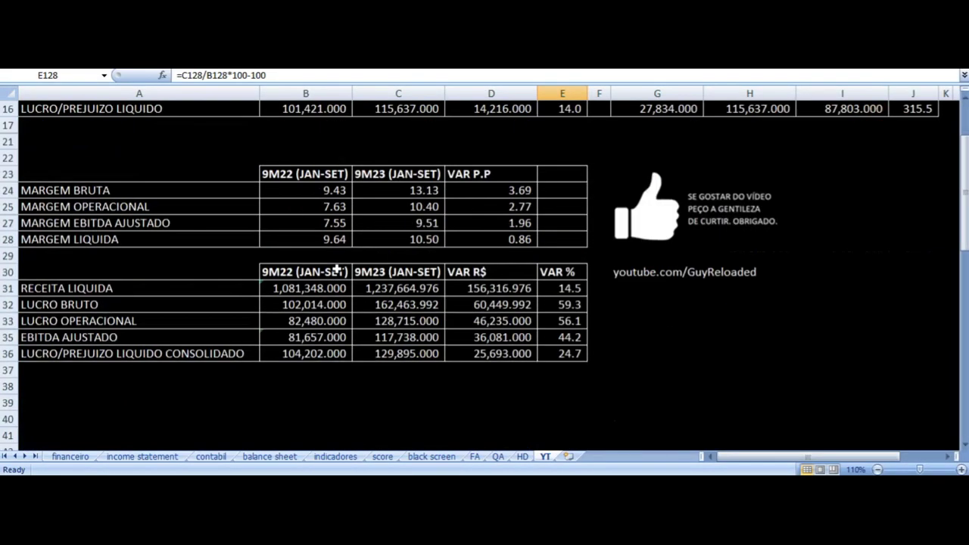
{"action": "scroll", "coordinate": [337, 270], "scroll_direction": "down", "scroll_amount": 4}
{"action": "scroll", "coordinate": [387, 256], "scroll_direction": "up", "scroll_amount": 3}
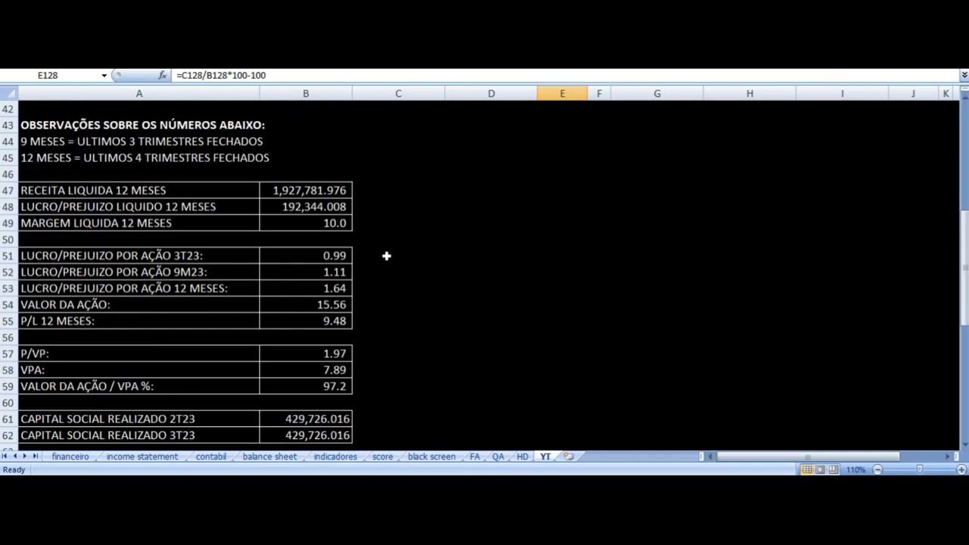
{"action": "scroll", "coordinate": [386, 256], "scroll_direction": "up", "scroll_amount": 6}
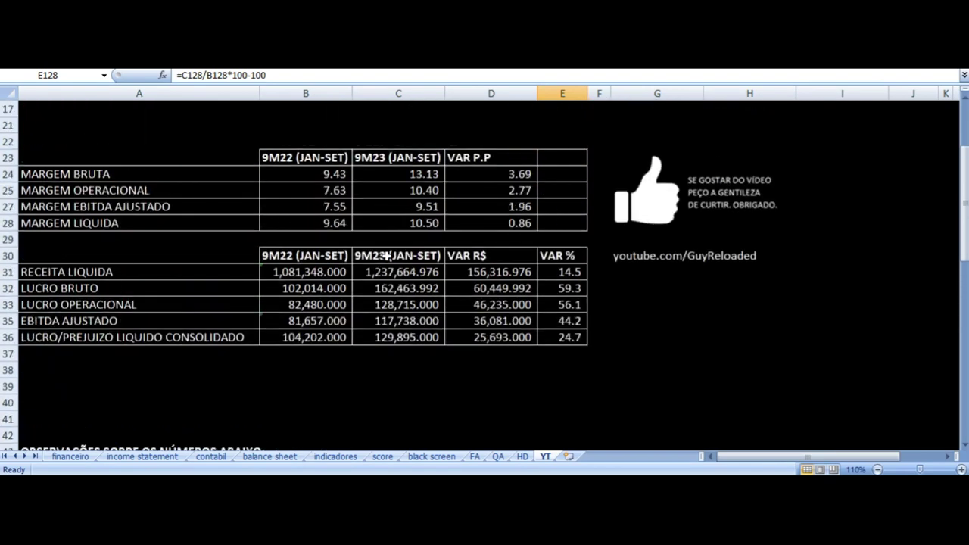
{"action": "scroll", "coordinate": [347, 193], "scroll_direction": "down", "scroll_amount": 10}
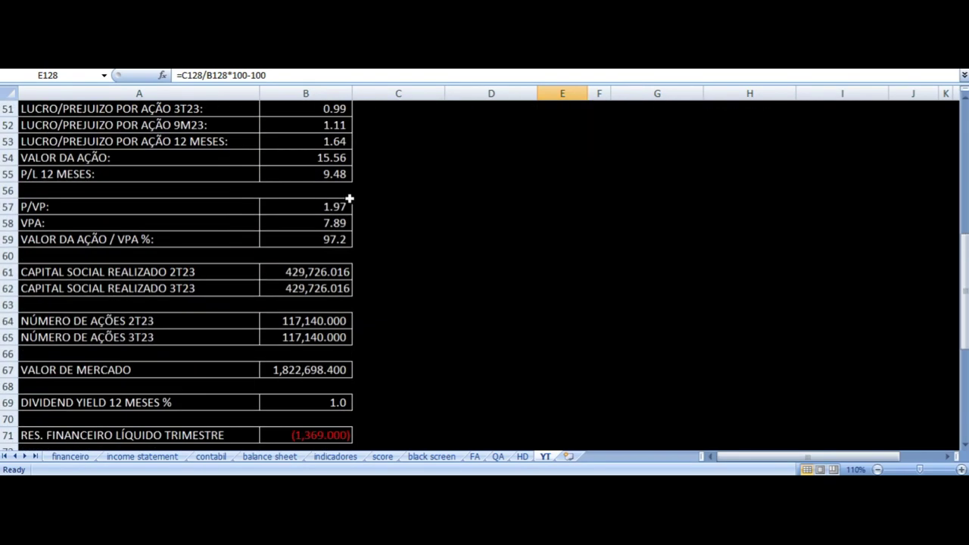
{"action": "left_click", "coordinate": [331, 174]}
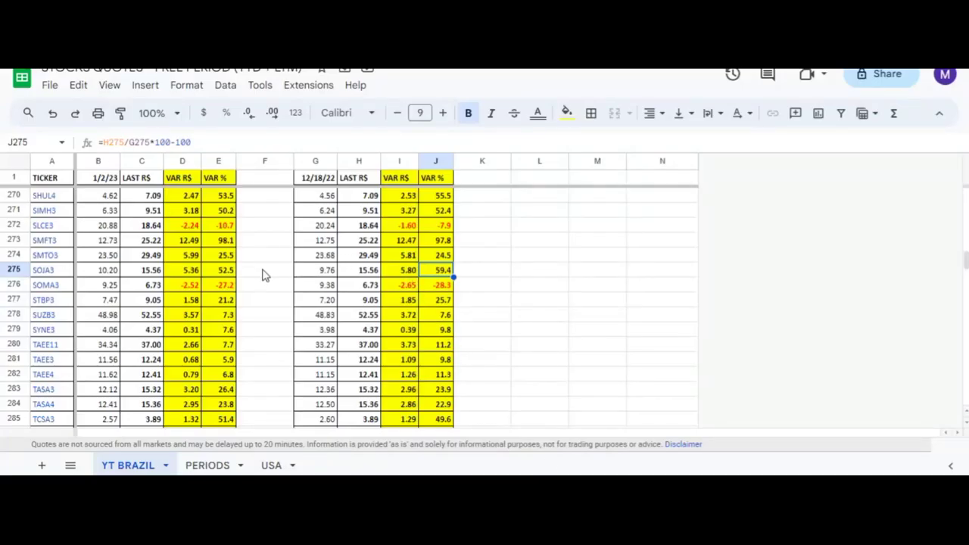
Check SOJA3's daily price chart on Yahoo Finance, and bring up the 31/12/2022 quarter on the Excel workbook's HD sheet.
{"action": "left_click", "coordinate": [261, 275]}
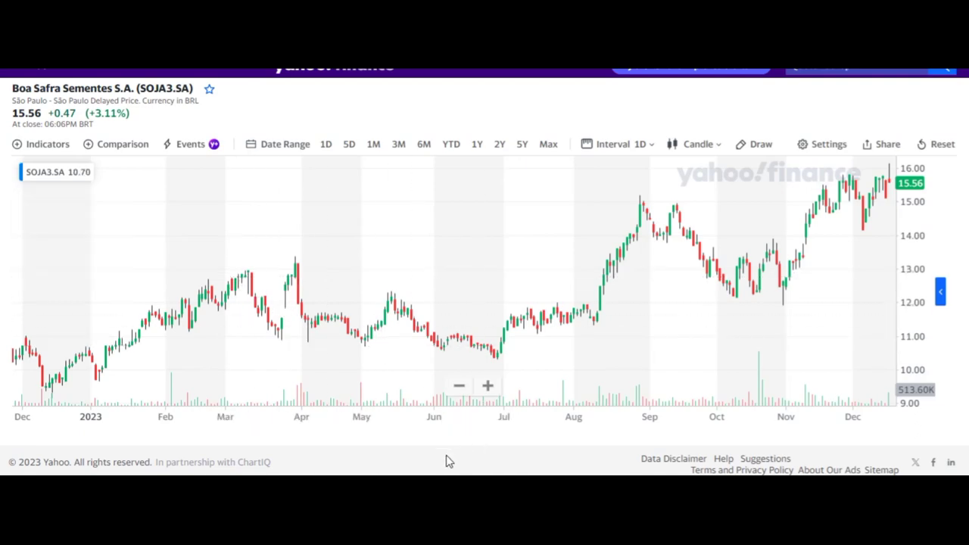
{"action": "key", "text": "alt+Tab"}
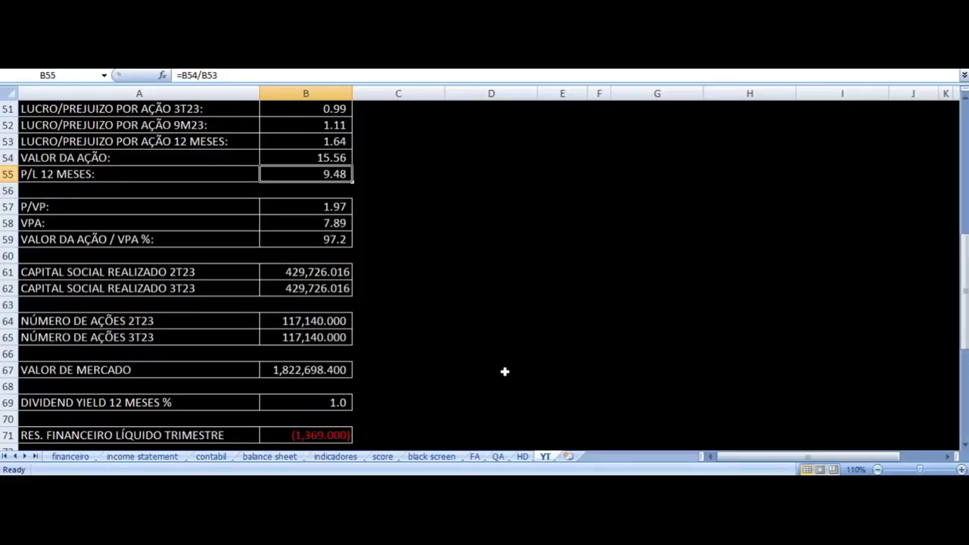
{"action": "left_click", "coordinate": [523, 456]}
{"action": "left_click", "coordinate": [569, 121]}
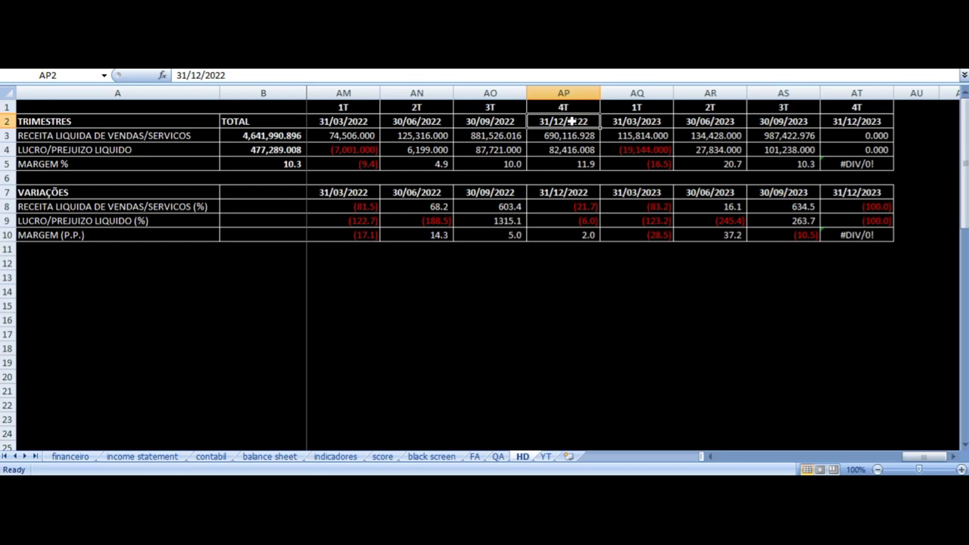
Compare RECEITA LIQUIDA between the 31/12/2022 and 31/03/2023 quarters, and check the 31/03/2023 LUCRO/PREJUIZO LIQUIDO.
{"action": "left_click", "coordinate": [564, 106]}
{"action": "left_click", "coordinate": [564, 121]}
{"action": "left_click", "coordinate": [637, 107]}
{"action": "left_click", "coordinate": [637, 121]}
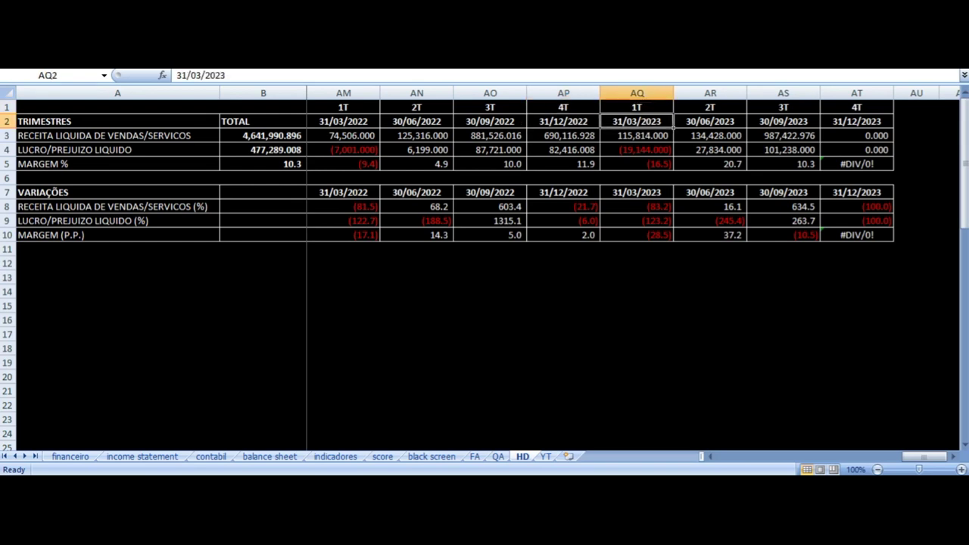
{"action": "left_click", "coordinate": [636, 136]}
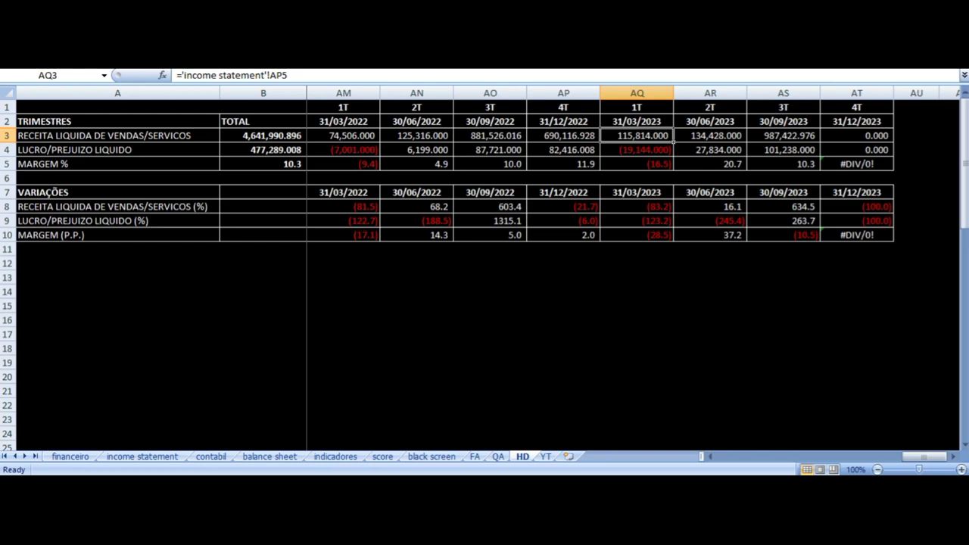
{"action": "left_click", "coordinate": [564, 136]}
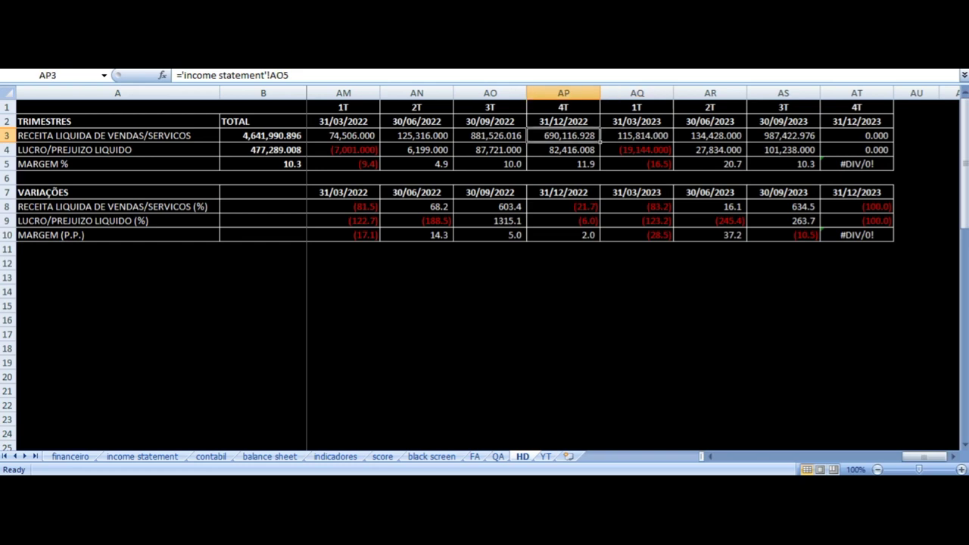
{"action": "left_click", "coordinate": [637, 136]}
{"action": "left_click", "coordinate": [637, 150]}
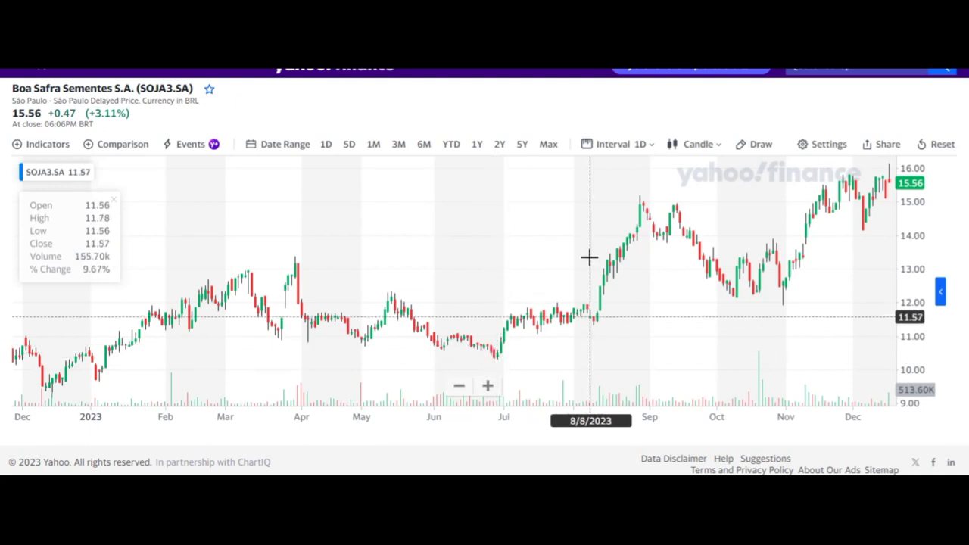
Return from the price chart to the HD sheet and examine the 30/06/2023 quarter's revenue and net profit against 31/03/2023.
{"action": "left_click", "coordinate": [458, 473]}
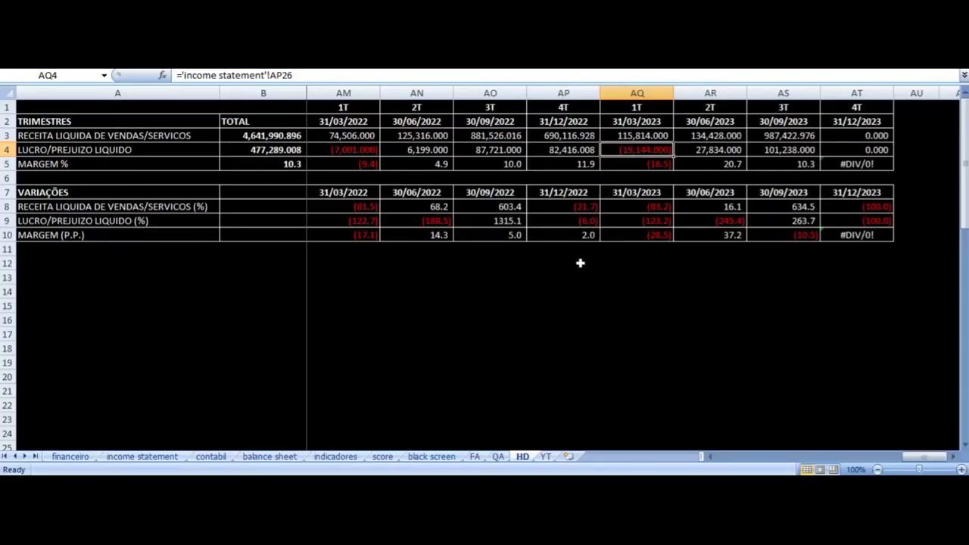
{"action": "left_click", "coordinate": [640, 122]}
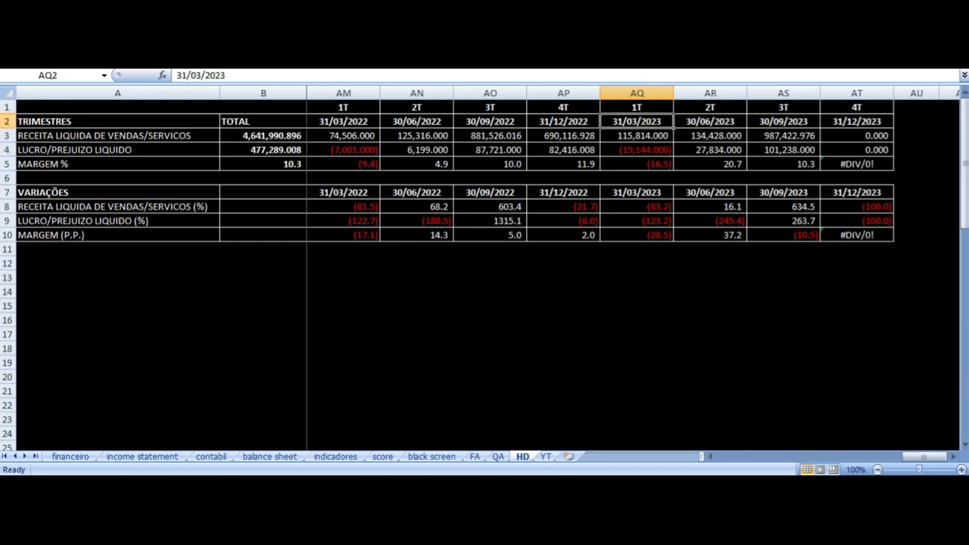
{"action": "key", "text": "Right"}
{"action": "key", "text": "Up"}
{"action": "key", "text": "Down"}
{"action": "key", "text": "Down"}
{"action": "key", "text": "Left"}
{"action": "key", "text": "Right"}
{"action": "key", "text": "Down"}
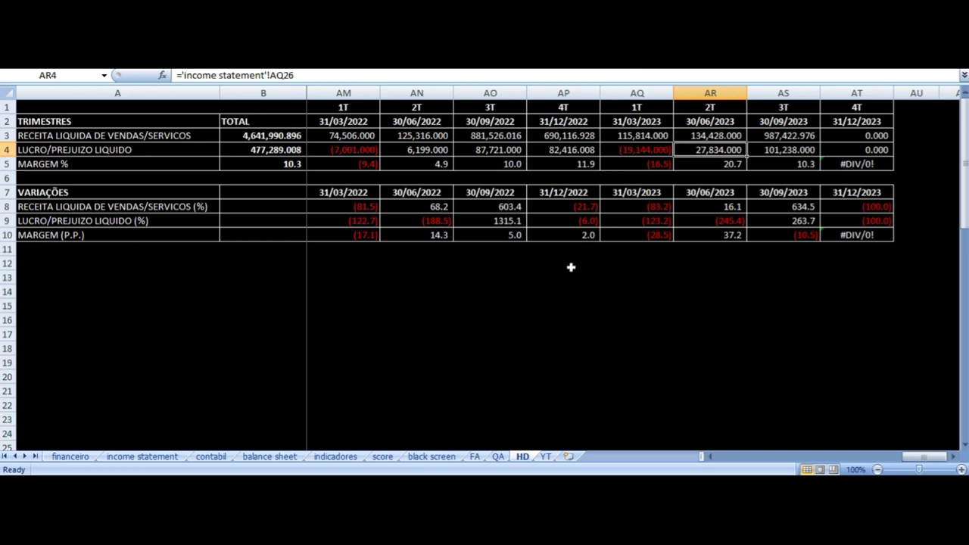
Review the YT sheet from the quarterly margins through the per-share indicators and leverage to the nine-month cost breakdown.
{"action": "key", "text": "alt+Tab"}
{"action": "left_click", "coordinate": [545, 456]}
{"action": "scroll", "coordinate": [429, 293], "scroll_direction": "up", "scroll_amount": 15}
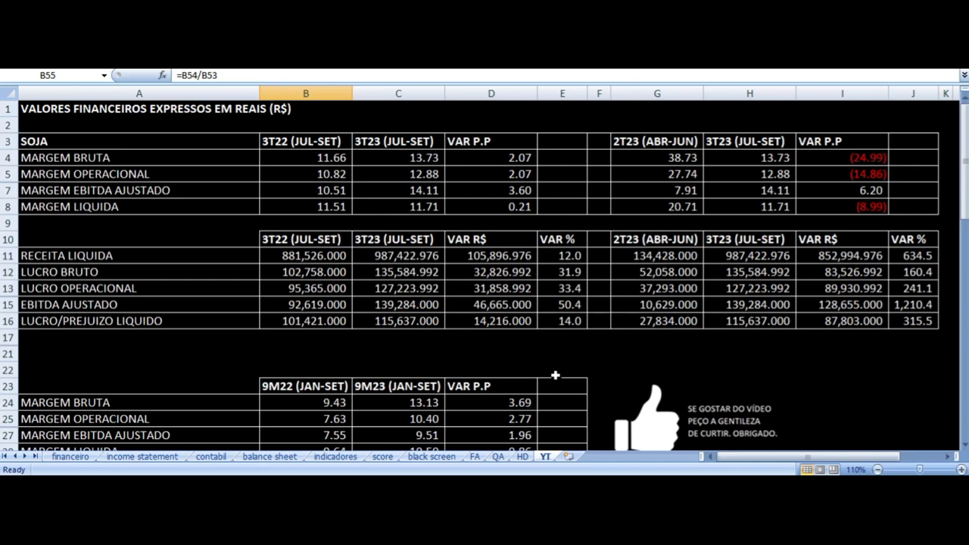
{"action": "scroll", "coordinate": [414, 261], "scroll_direction": "down", "scroll_amount": 15}
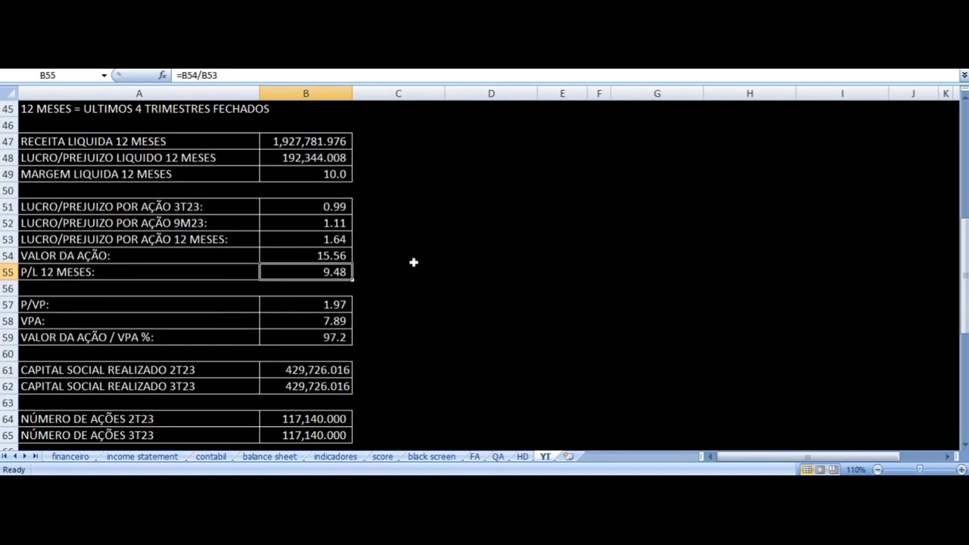
{"action": "scroll", "coordinate": [414, 262], "scroll_direction": "down", "scroll_amount": 13}
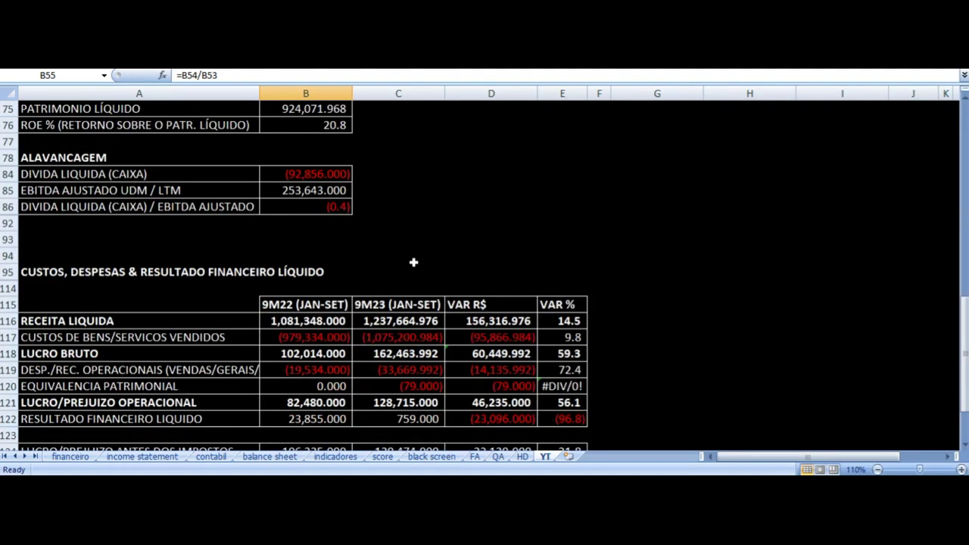
{"action": "scroll", "coordinate": [414, 261], "scroll_direction": "down", "scroll_amount": 3}
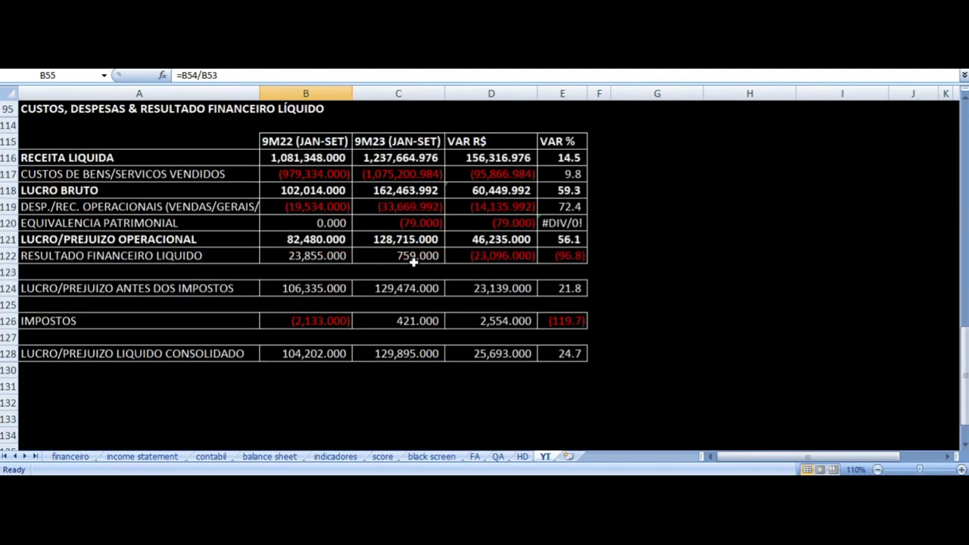